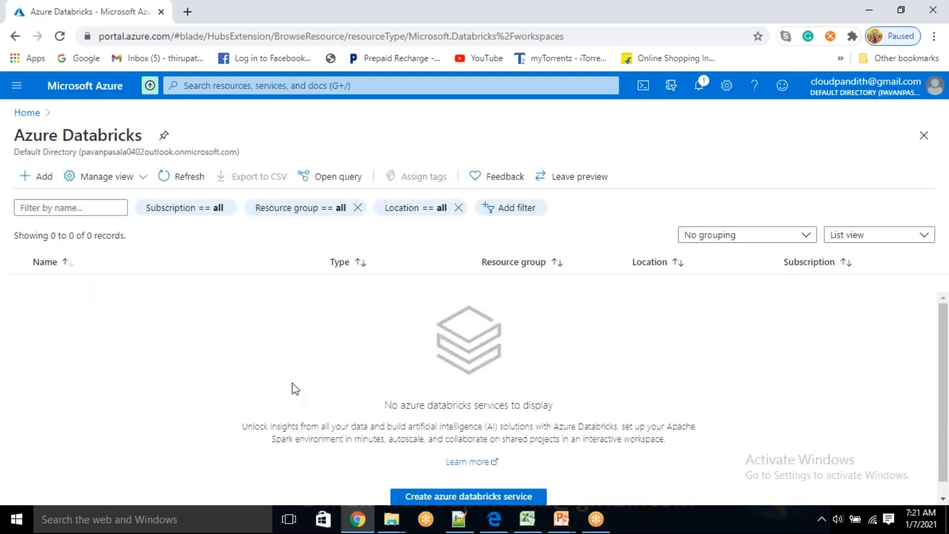
Step: Start creating a new Azure Databricks workspace and check the portal's notifications
scroll(292, 386, down, 1)
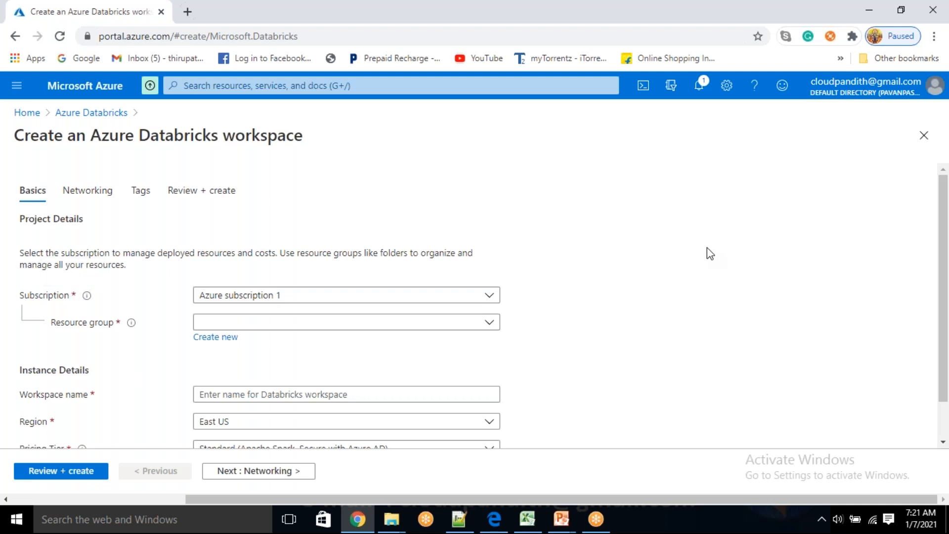
click(698, 89)
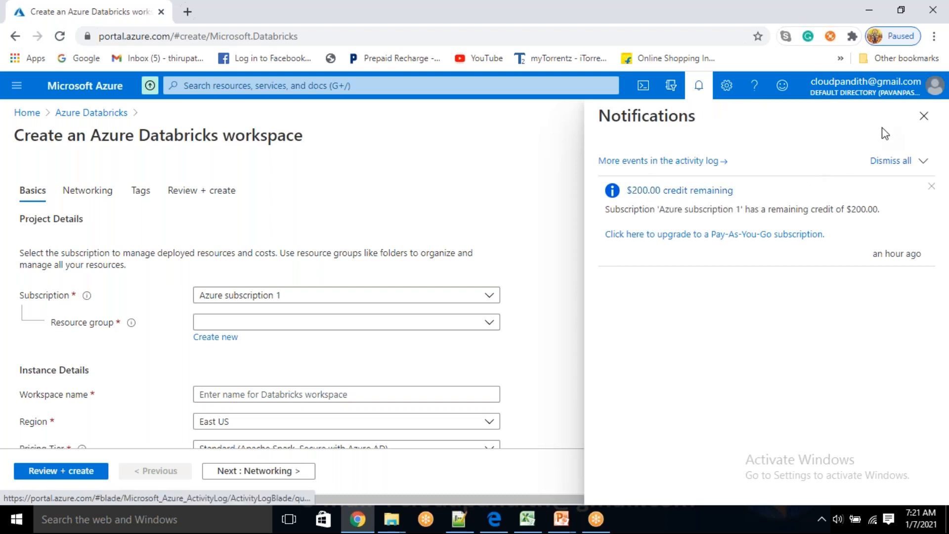
click(919, 118)
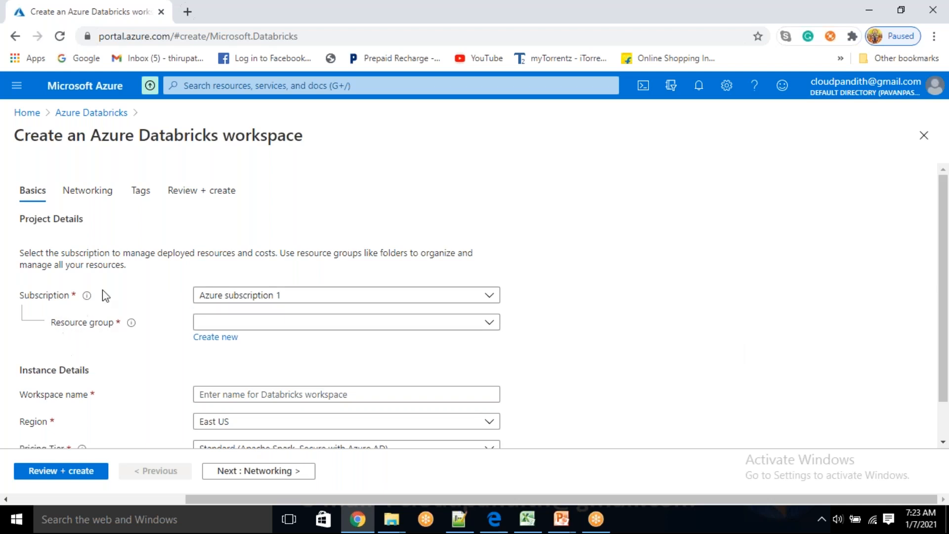
Step: Create a new resource group named Cloudpandith-Databricks-Master-Program for the workspace
click(211, 338)
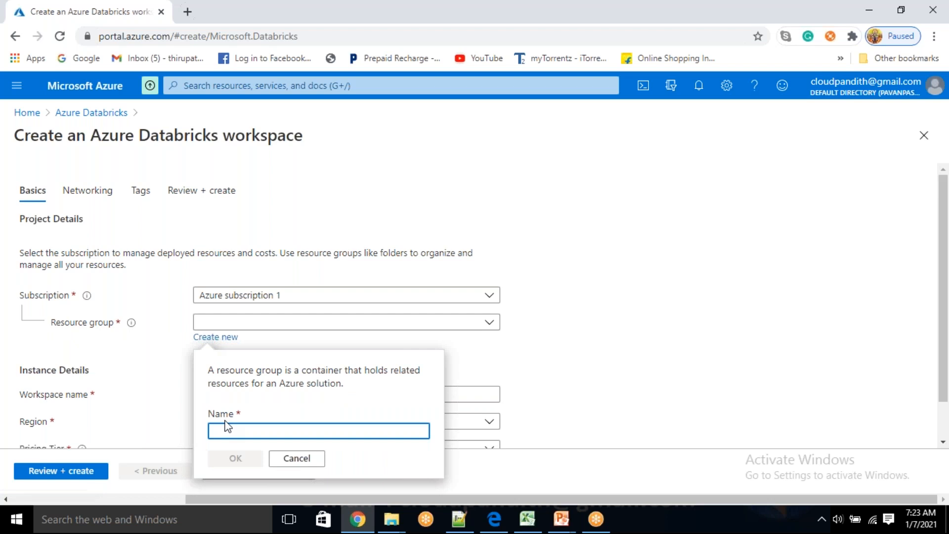
text(CLOUDP)
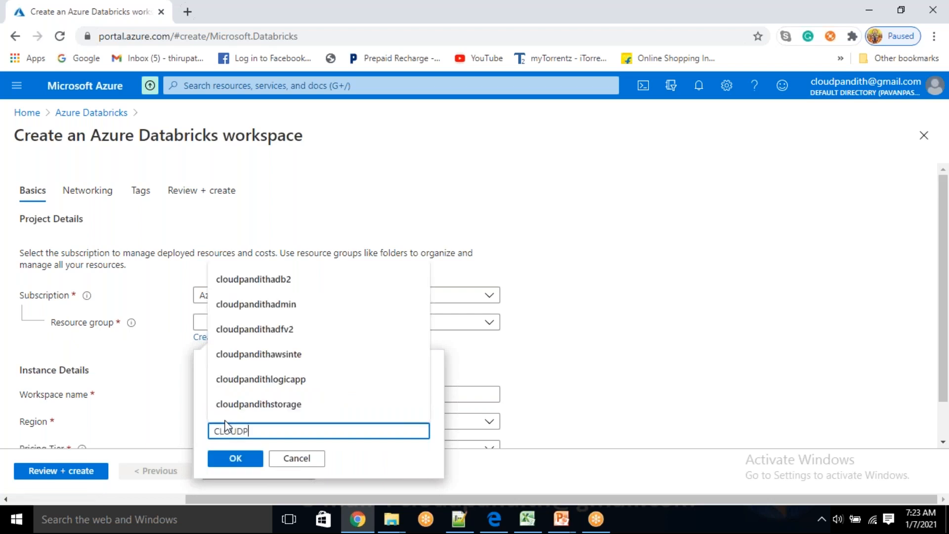
text(ANDITH-)
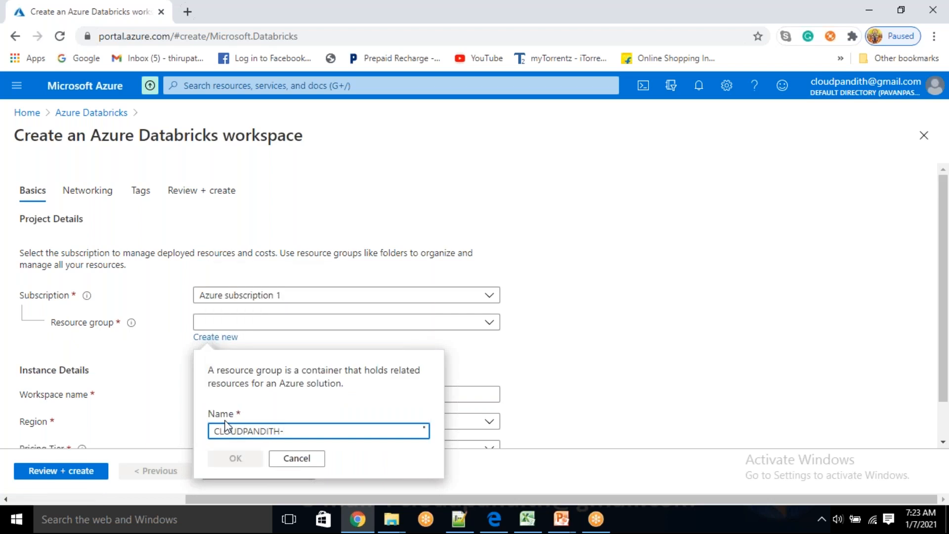
text(dATABRICKS)
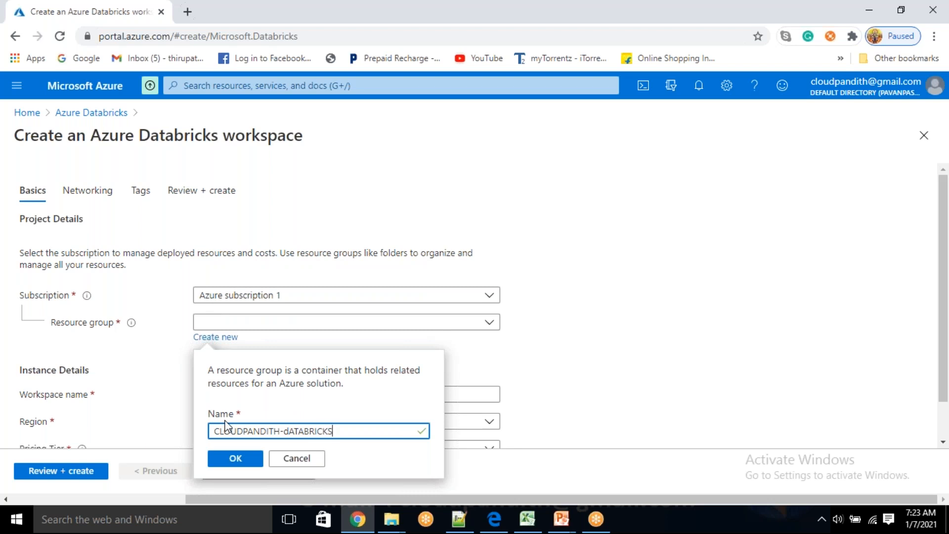
key(ctrl+a)
text(Cl)
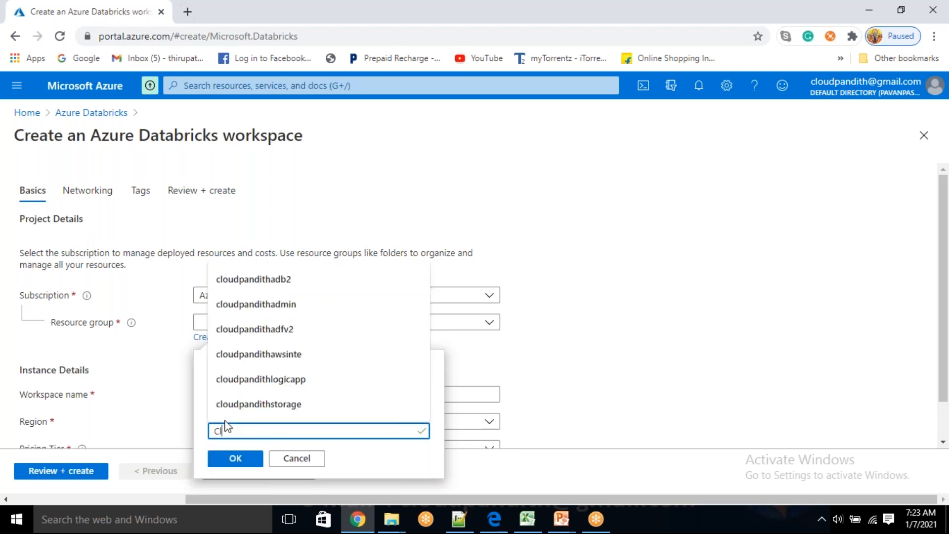
text(oudpandith-D)
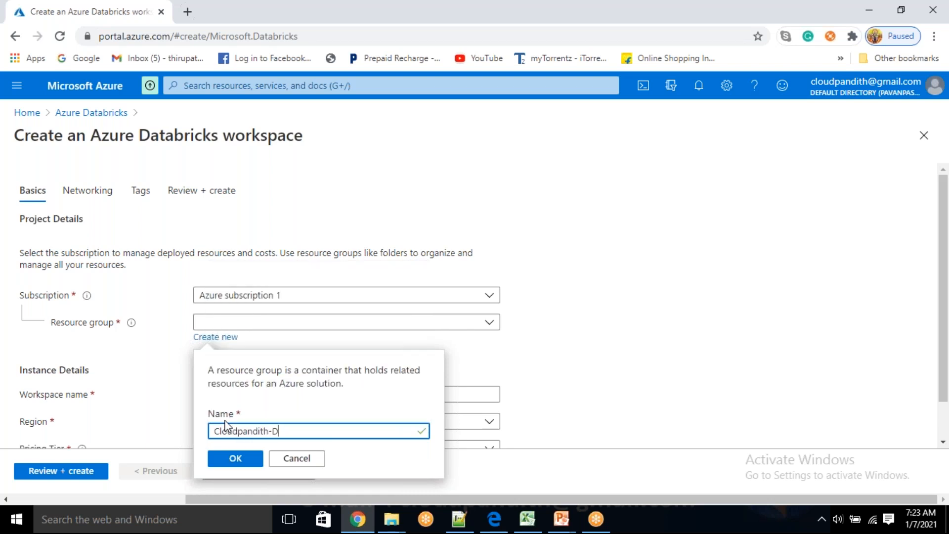
text(atabricks-Master-Program)
click(231, 455)
Step: Name the Databricks workspace cloudpandithadb
click(235, 393)
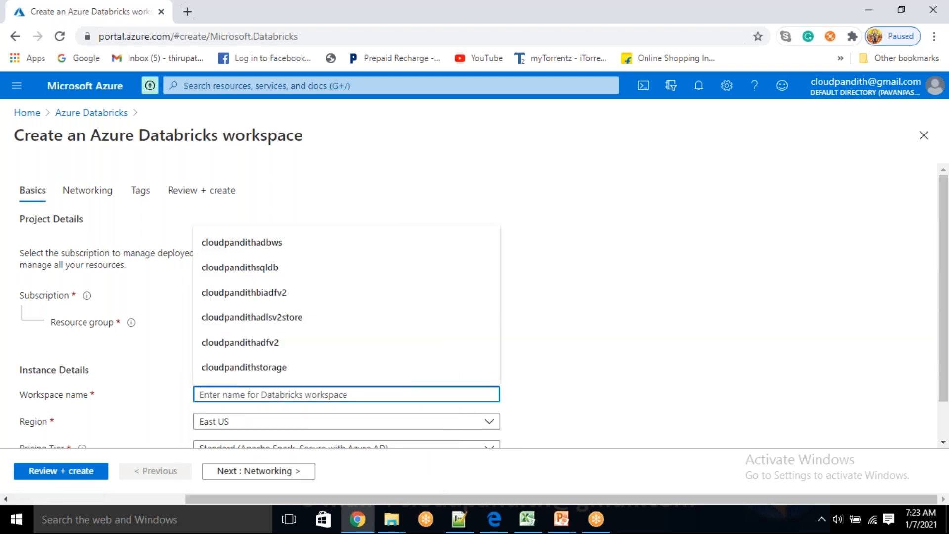
click(591, 354)
click(251, 400)
text(cloudpandith)
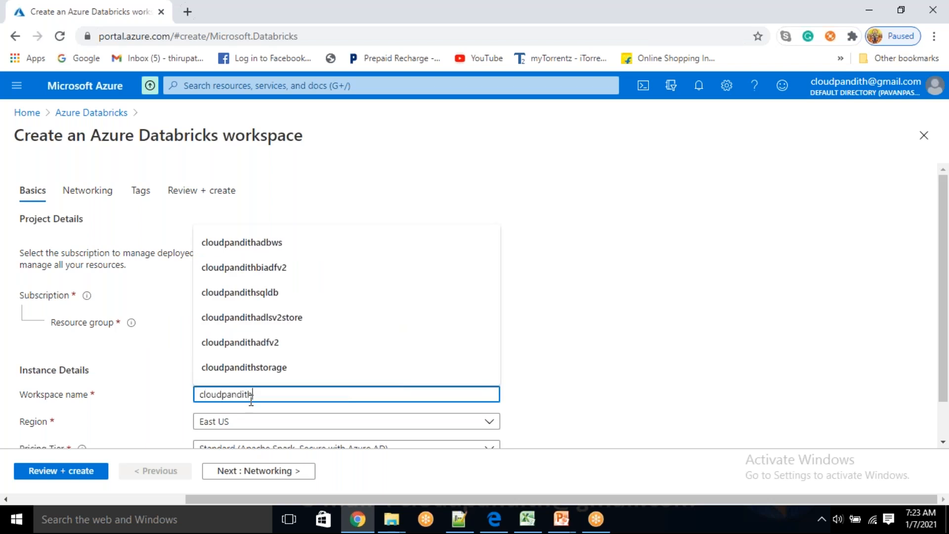
text(adb)
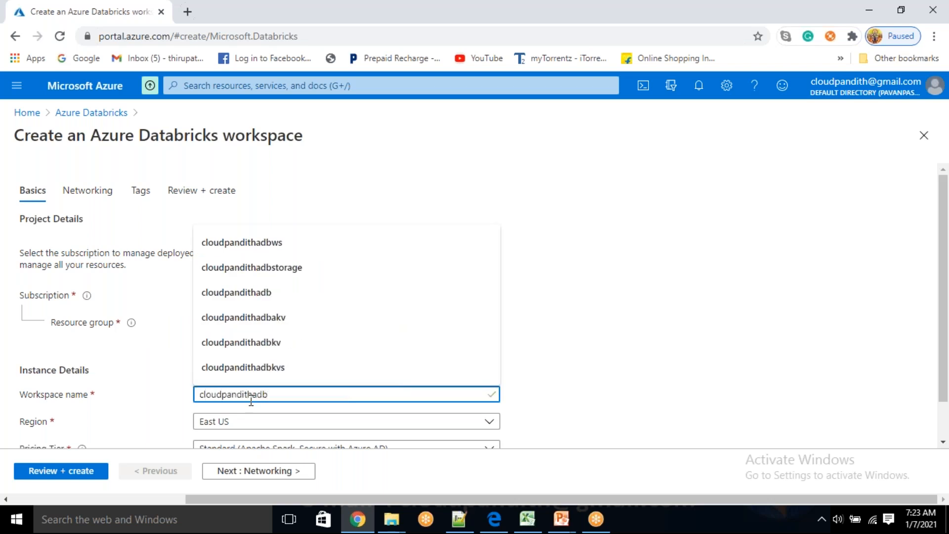
click(658, 362)
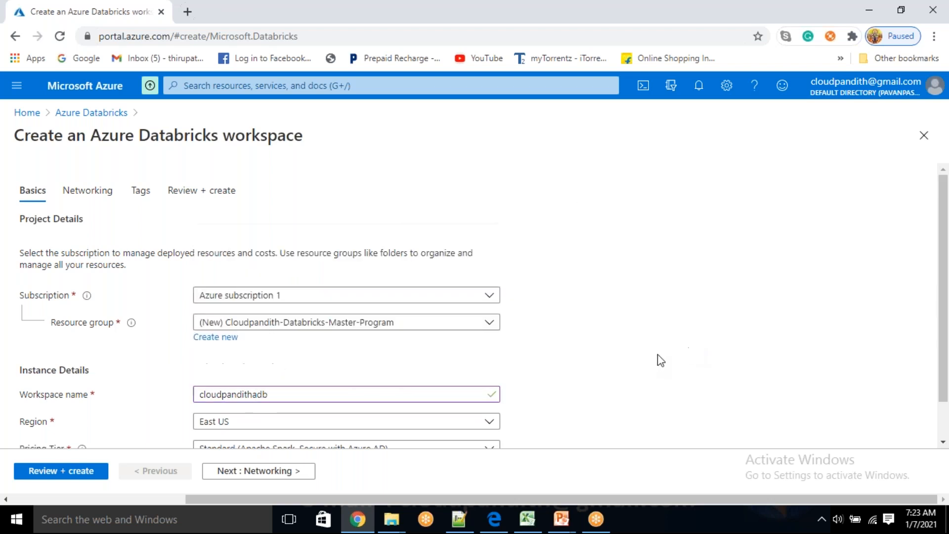
Step: Search the available regions for "us" and keep East US as the workspace's region
scroll(635, 337, down, 1)
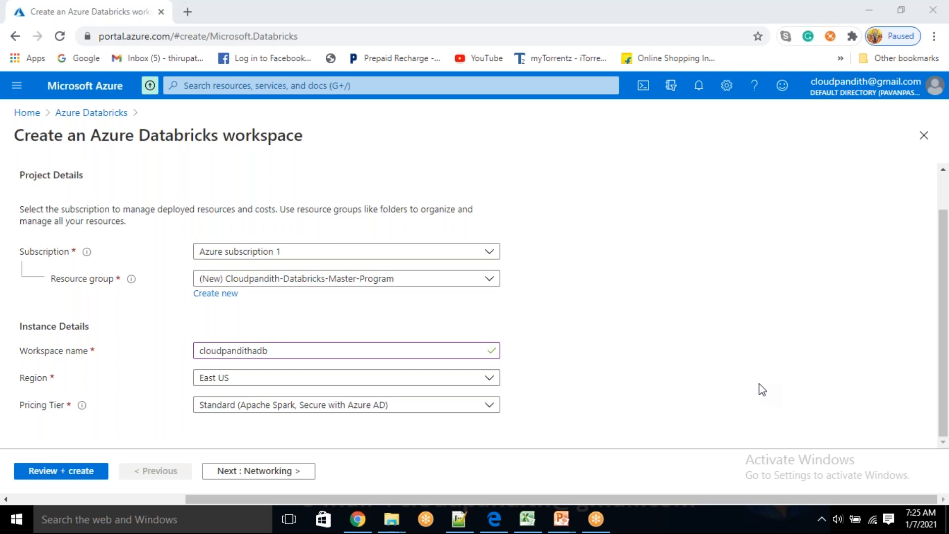
click(489, 378)
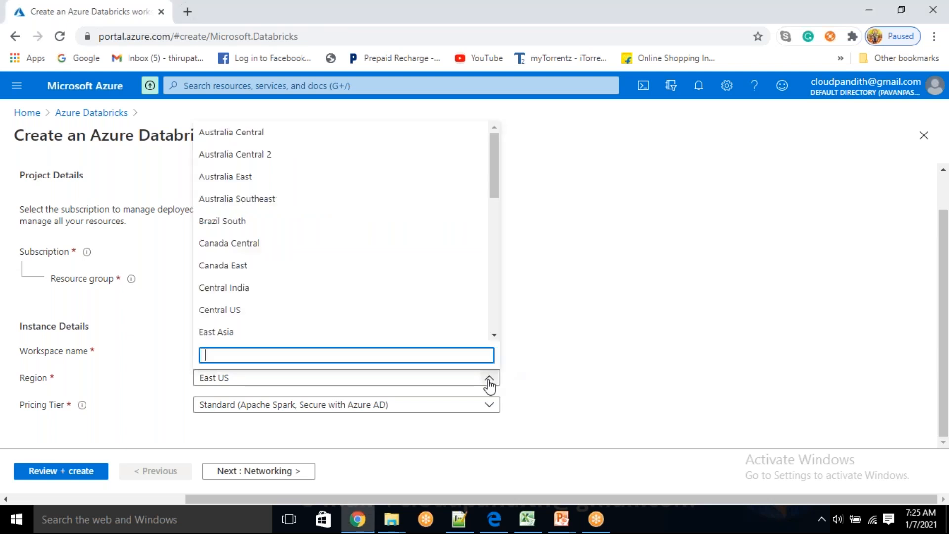
click(663, 25)
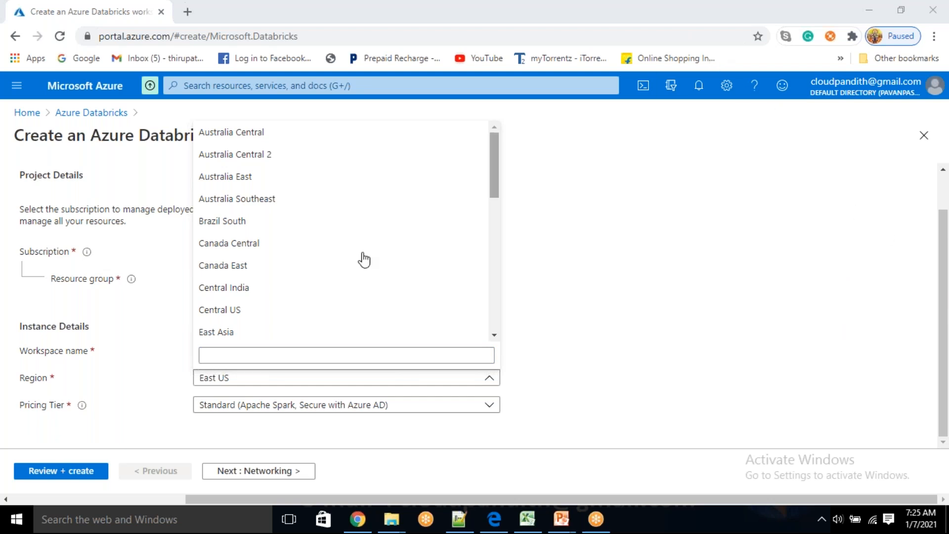
click(270, 353)
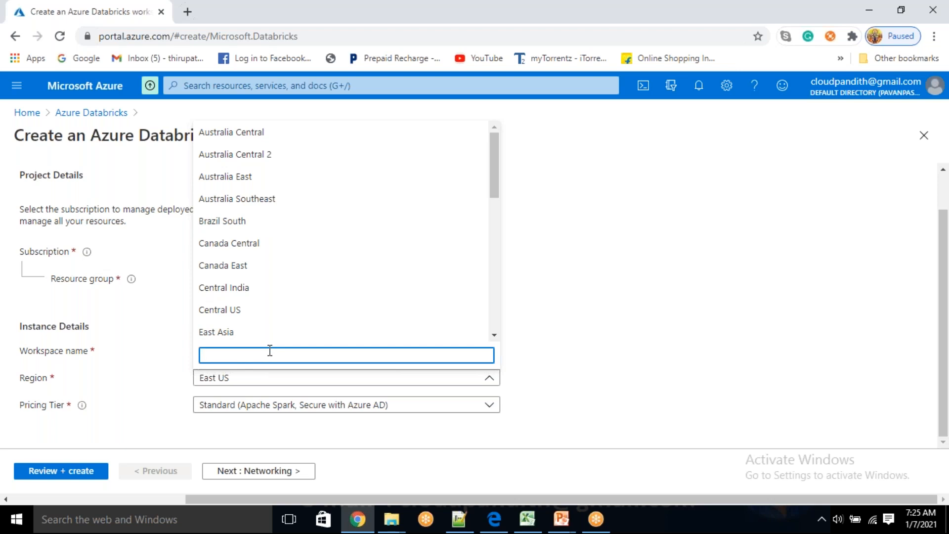
text(us)
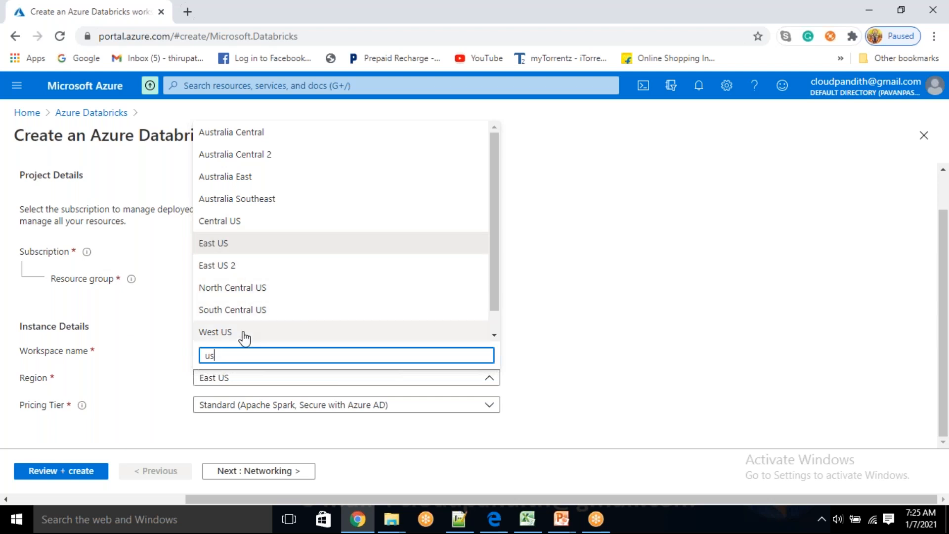
click(622, 307)
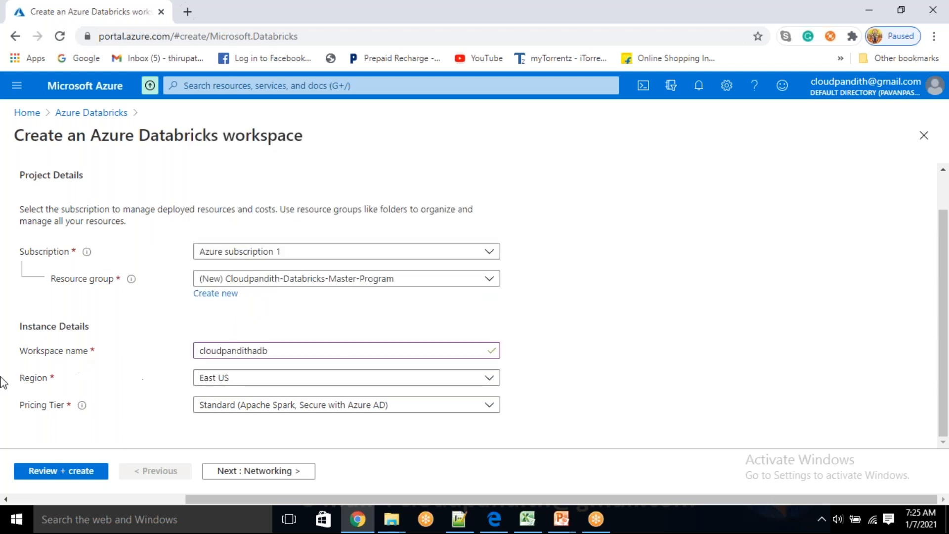
Step: Choose the Standard (Apache Spark, Secure with Azure AD) pricing tier and validate the workspace configuration
click(263, 411)
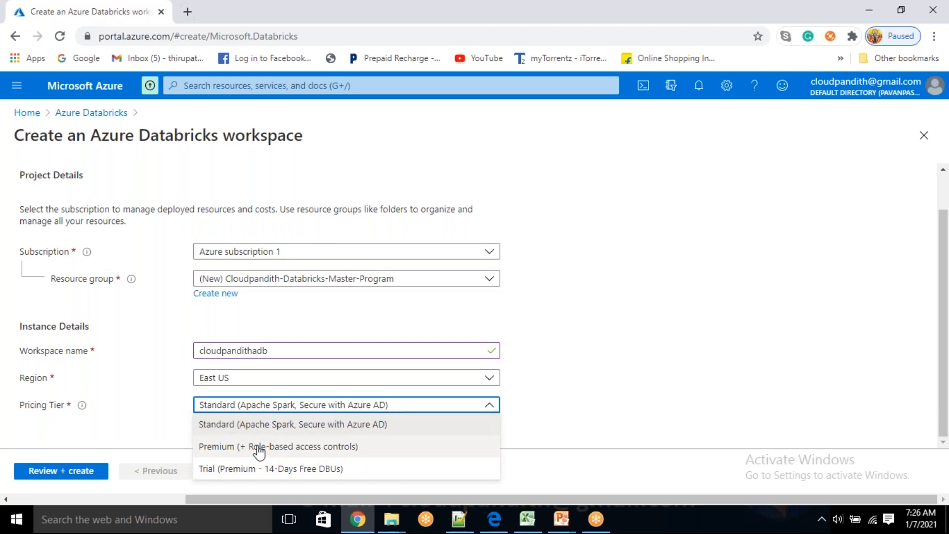
click(212, 431)
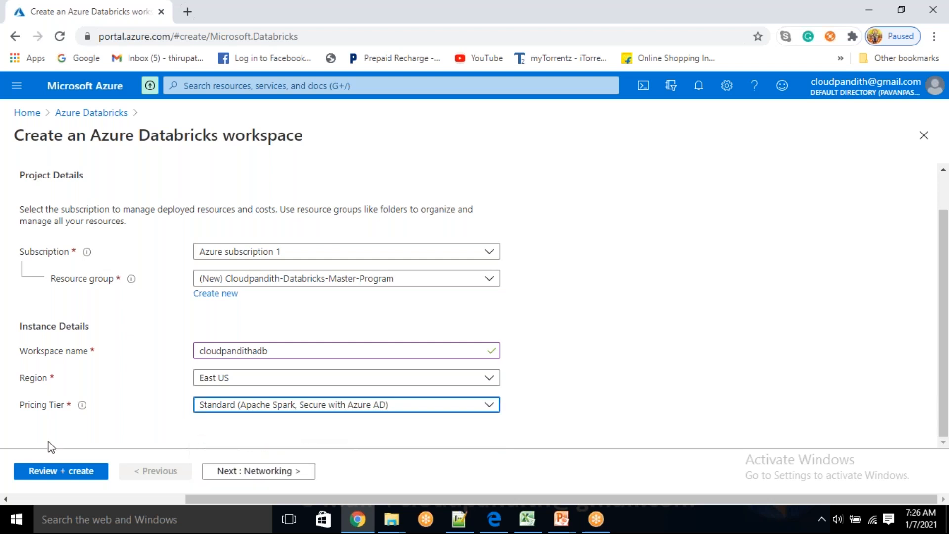
click(52, 471)
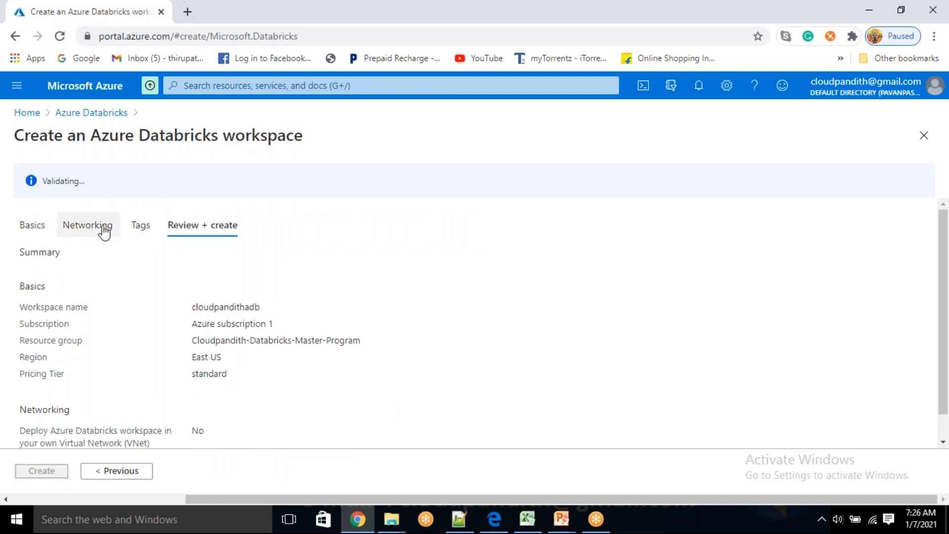
Step: Check the workspace's tags and review summary, and create the workspace once validated
click(133, 227)
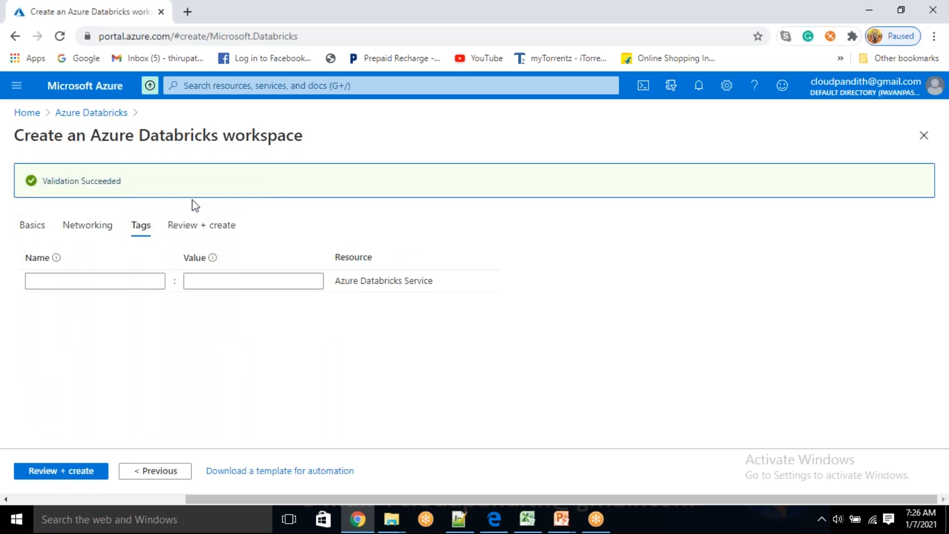
click(191, 224)
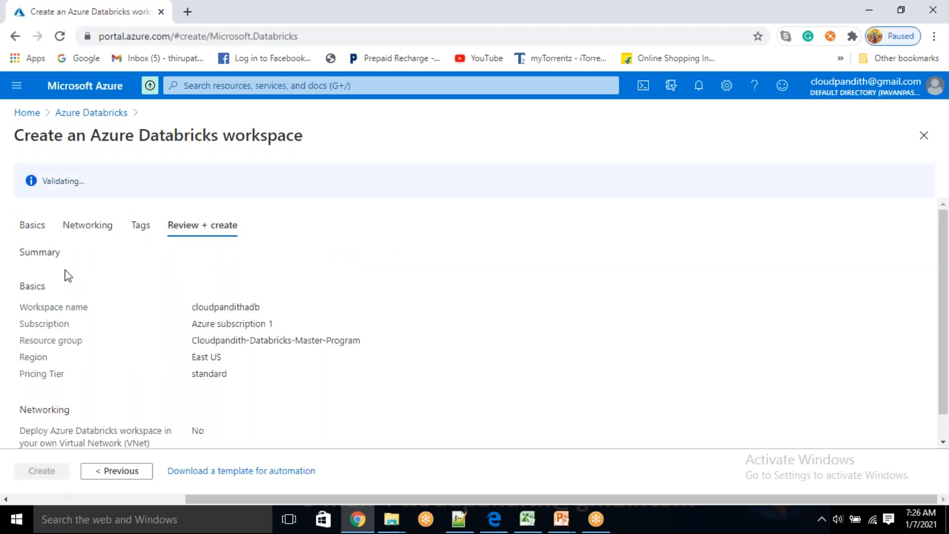
click(49, 180)
drag(49, 179, 91, 187)
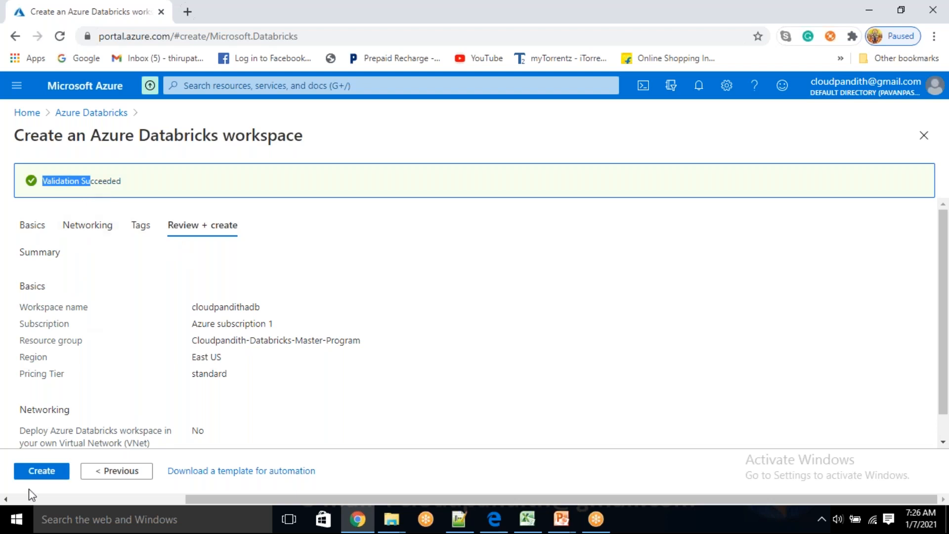
click(42, 471)
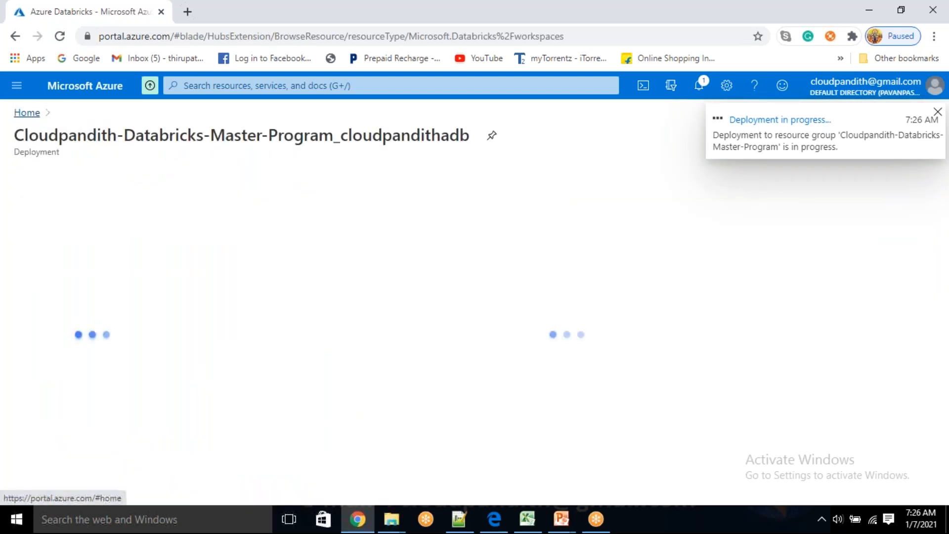
Step: Look up the Cloudpandith-Databricks-Master-Program resource group and examine its overview for deployments and resources
click(29, 113)
click(19, 88)
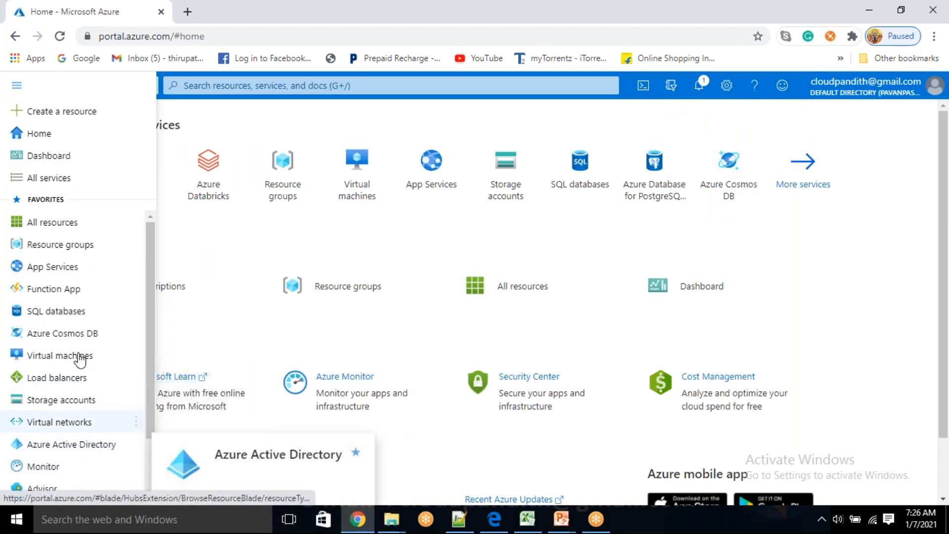
click(87, 246)
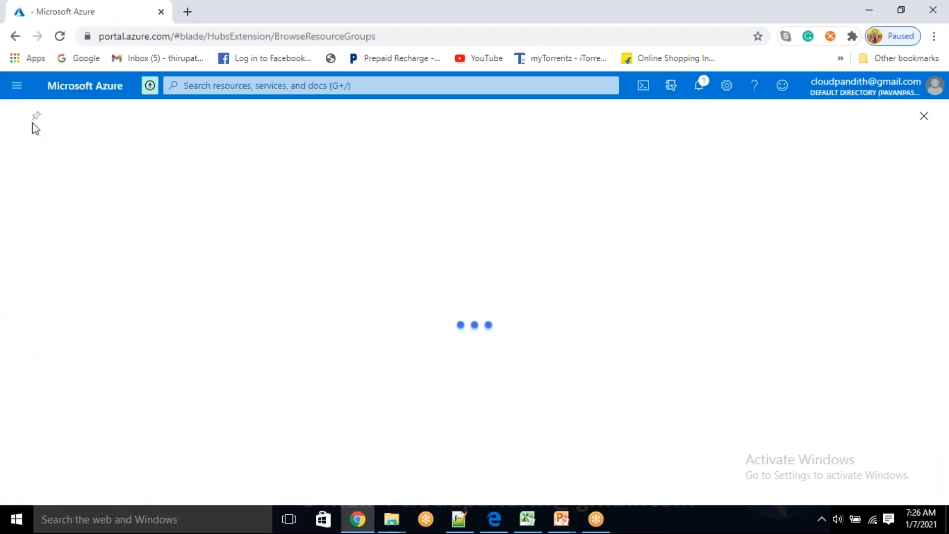
click(18, 90)
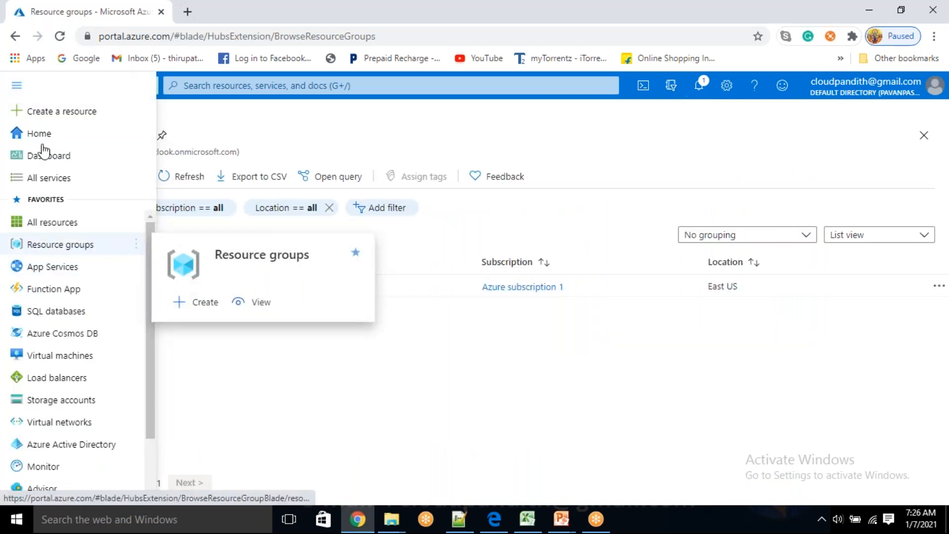
click(51, 245)
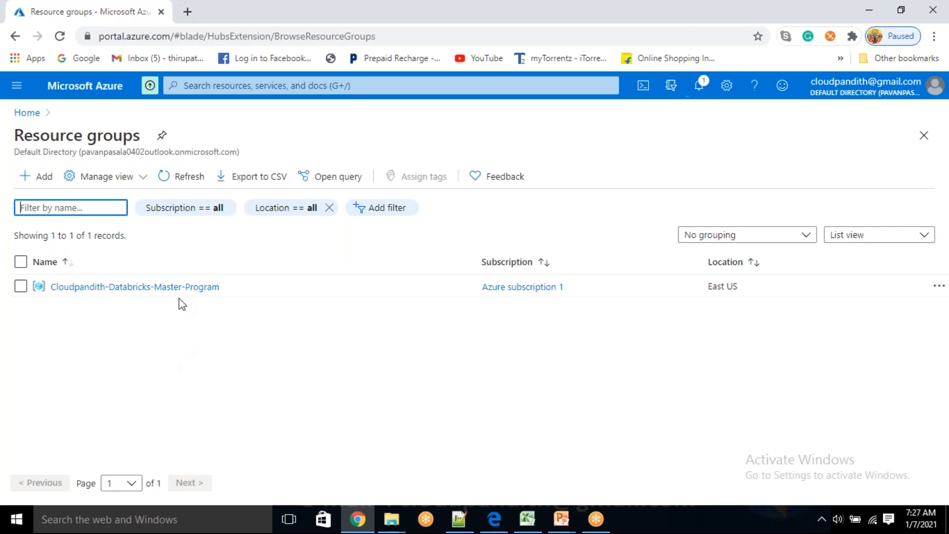
click(143, 292)
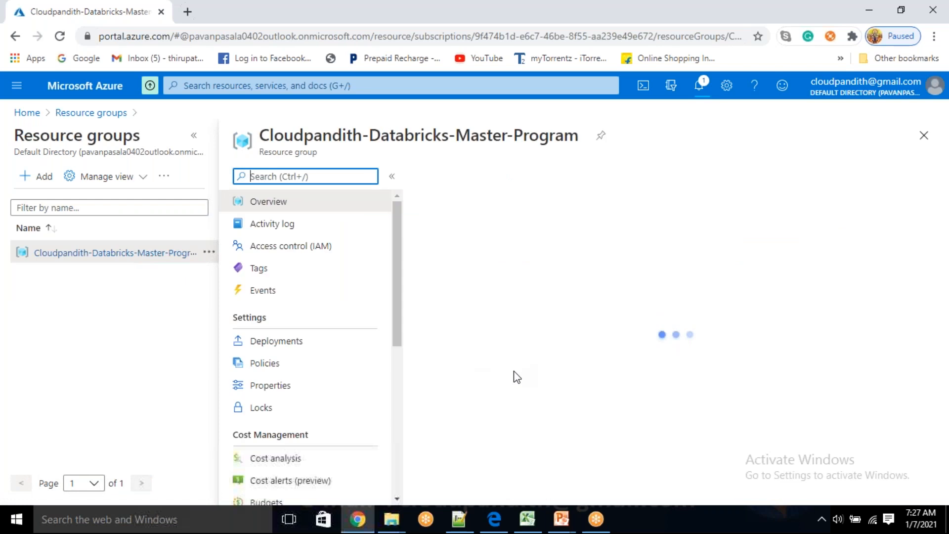
click(924, 136)
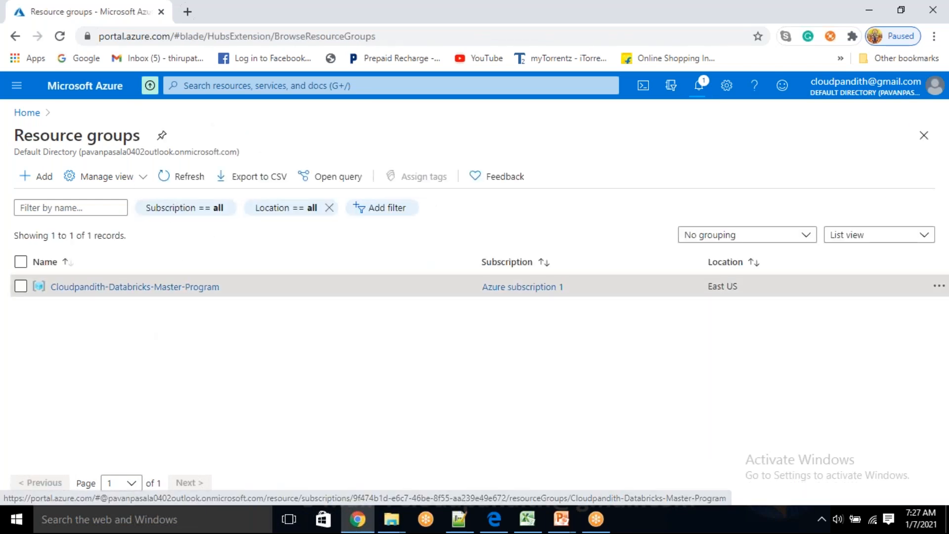
Step: List all resources in the portal and refresh the list to check on the Databricks workspace
click(17, 85)
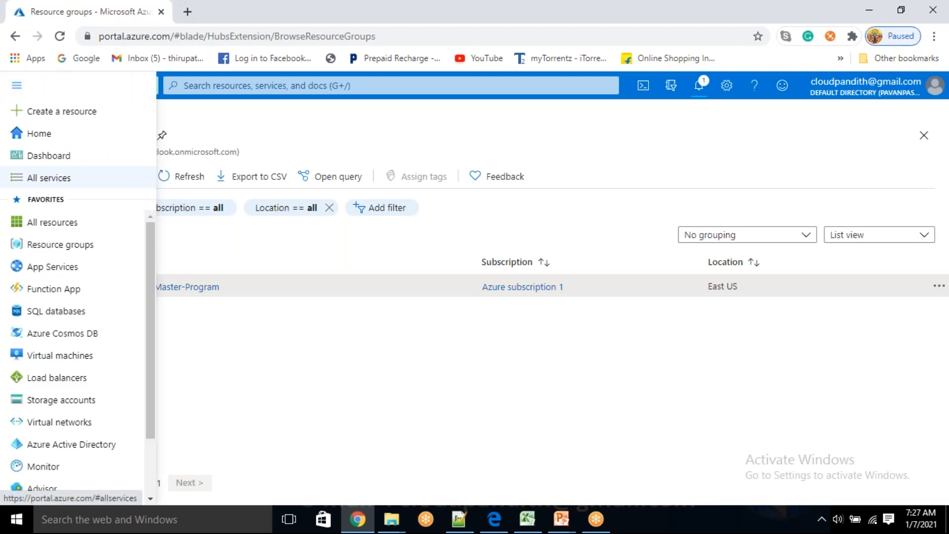
click(52, 222)
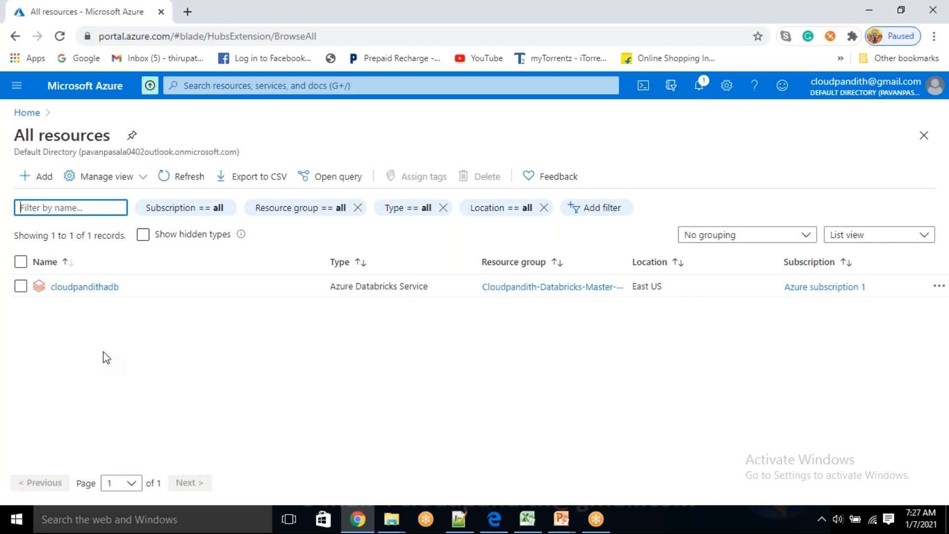
click(184, 178)
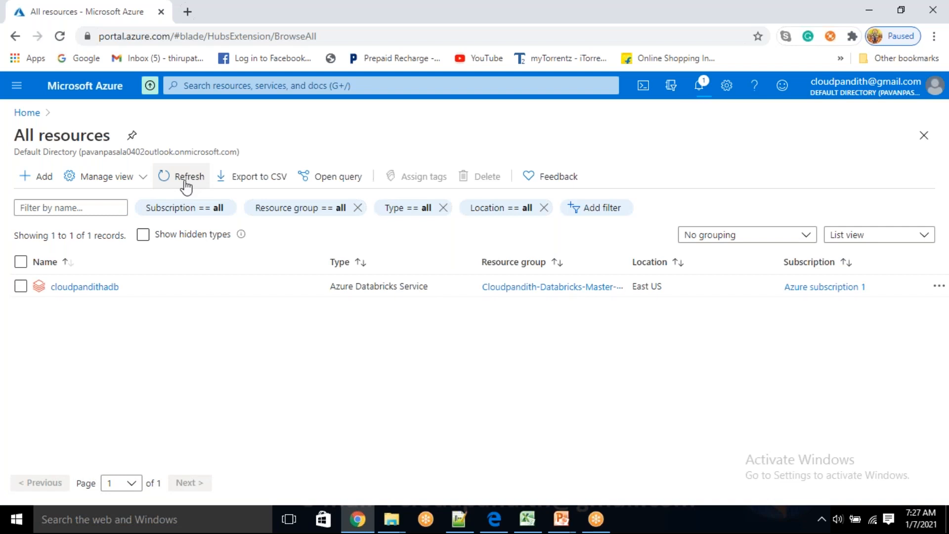
Step: Keep refreshing the list of all resources while the cloudpandithadb workspace deployment is running
click(185, 183)
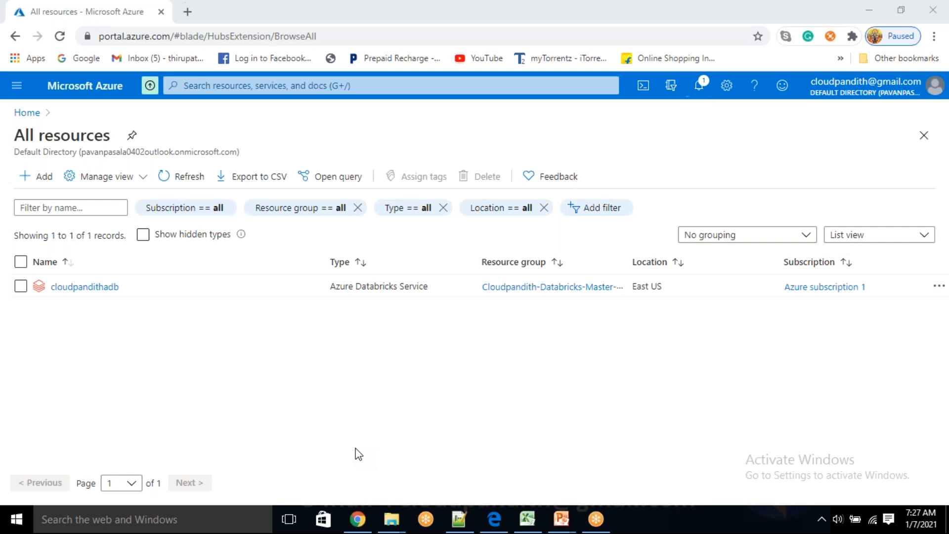
click(189, 183)
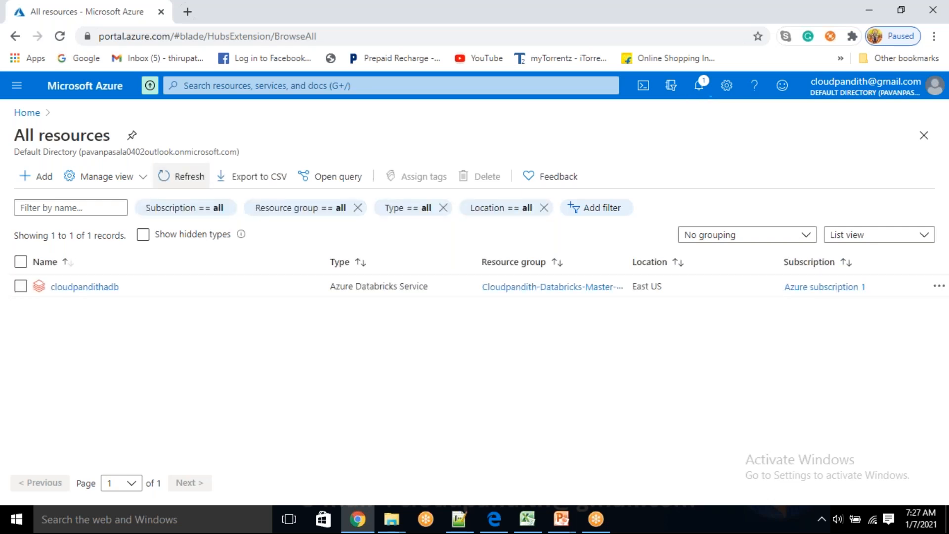
click(189, 182)
click(189, 182)
click(189, 182)
click(189, 182)
click(189, 182)
click(189, 176)
click(189, 176)
click(188, 177)
click(189, 177)
click(189, 177)
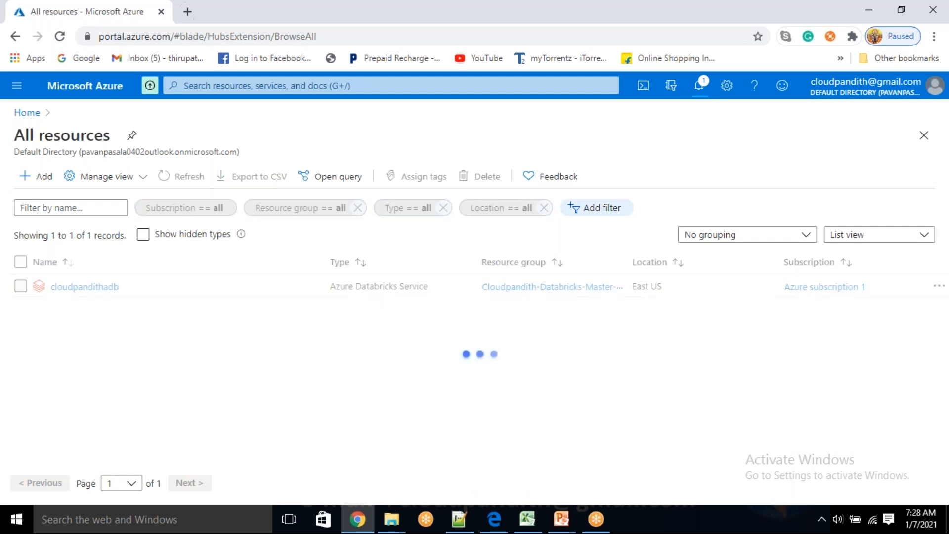
click(190, 183)
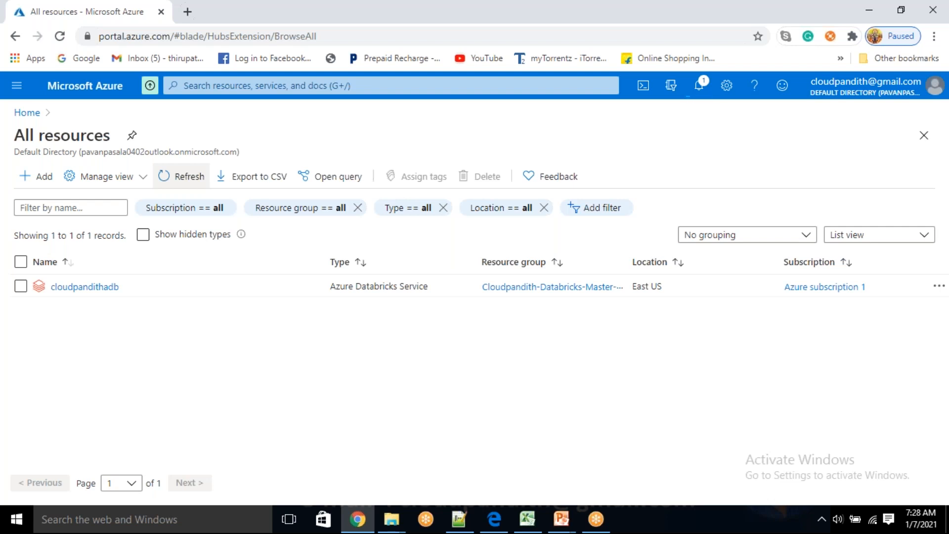
click(189, 186)
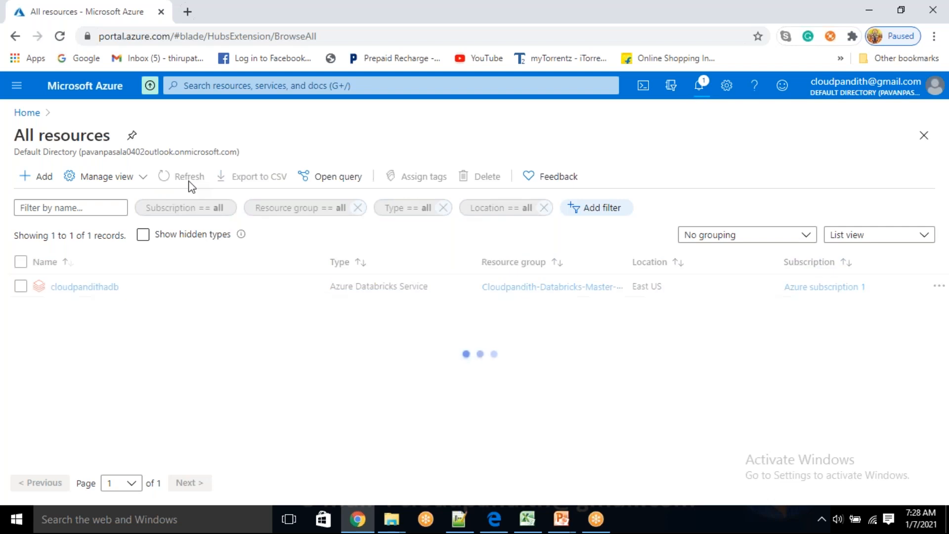
click(188, 186)
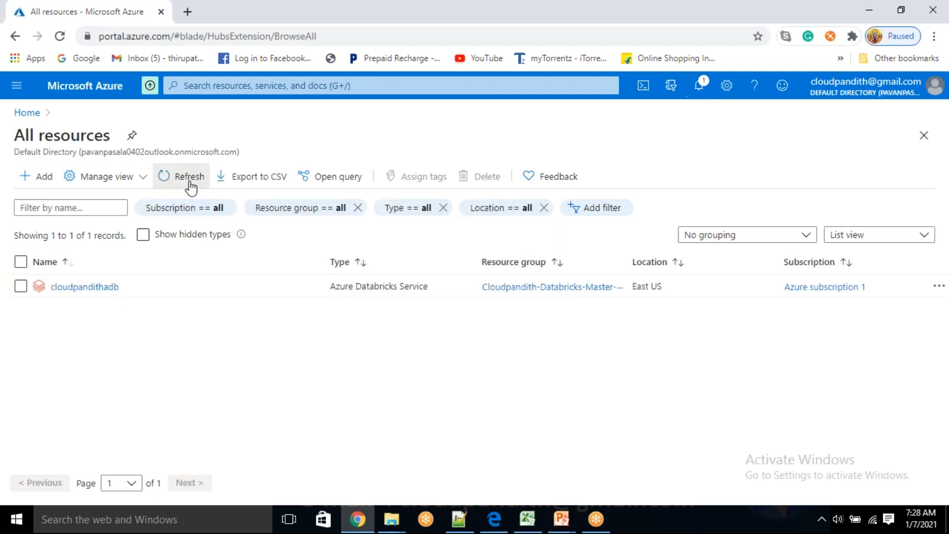
click(189, 187)
click(190, 187)
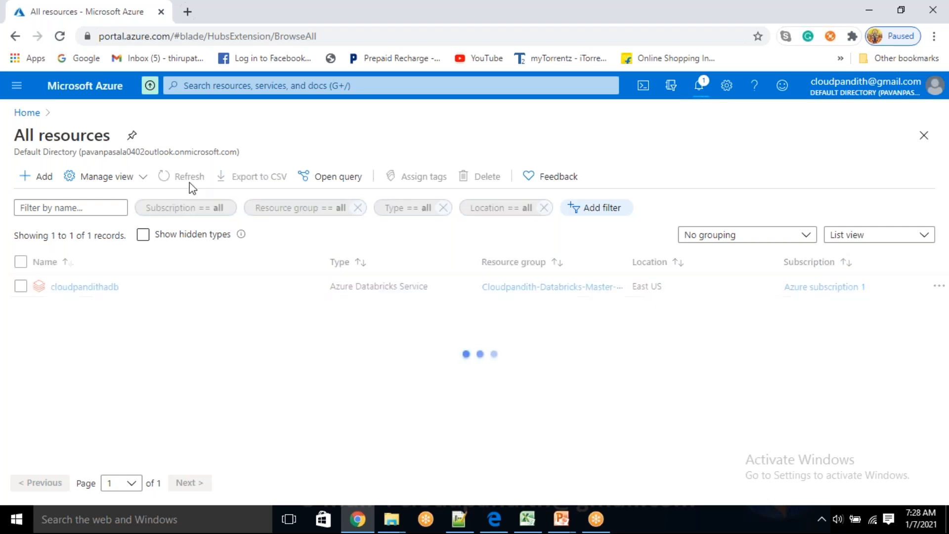
click(191, 186)
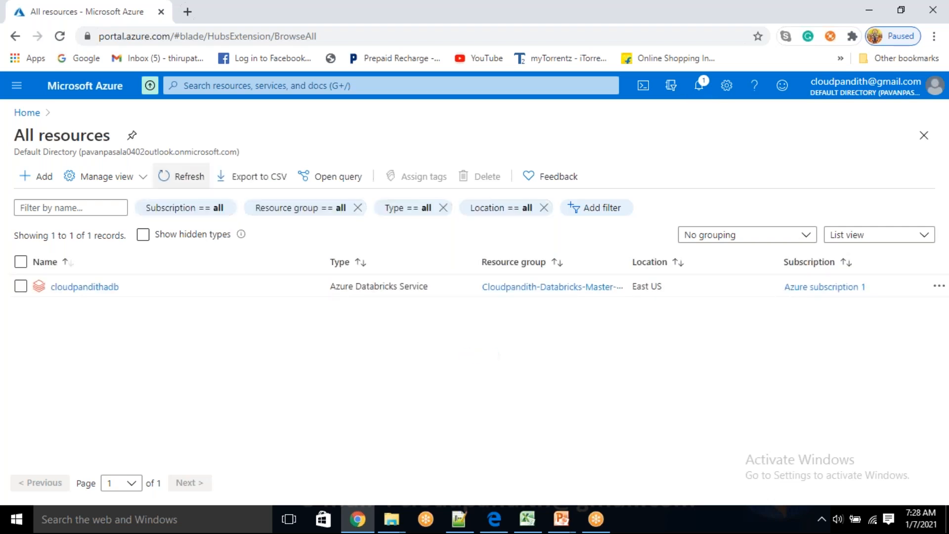
click(190, 187)
click(189, 182)
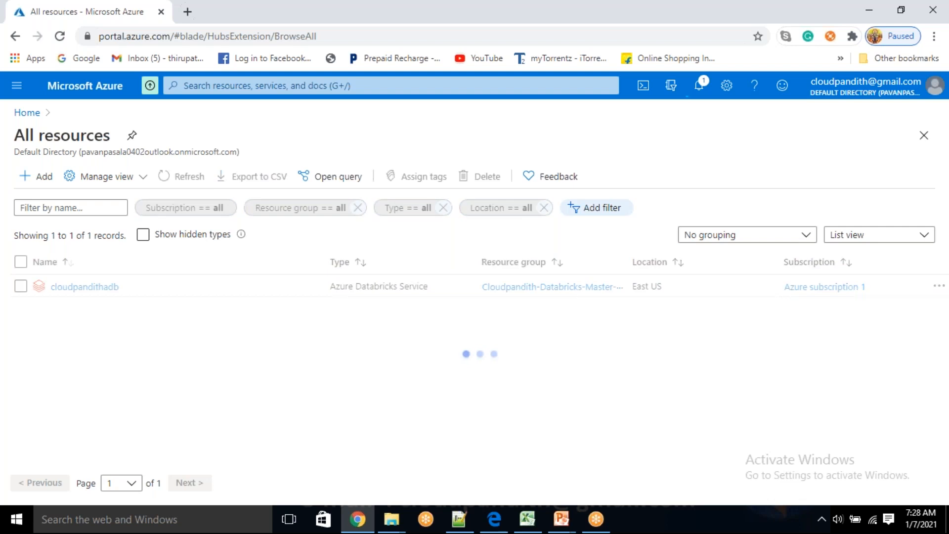
click(189, 178)
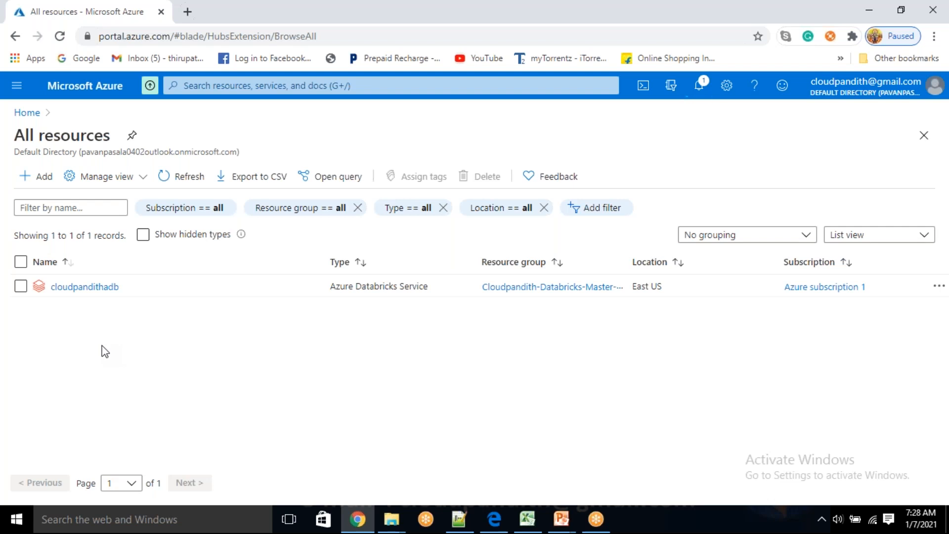
click(191, 182)
click(184, 177)
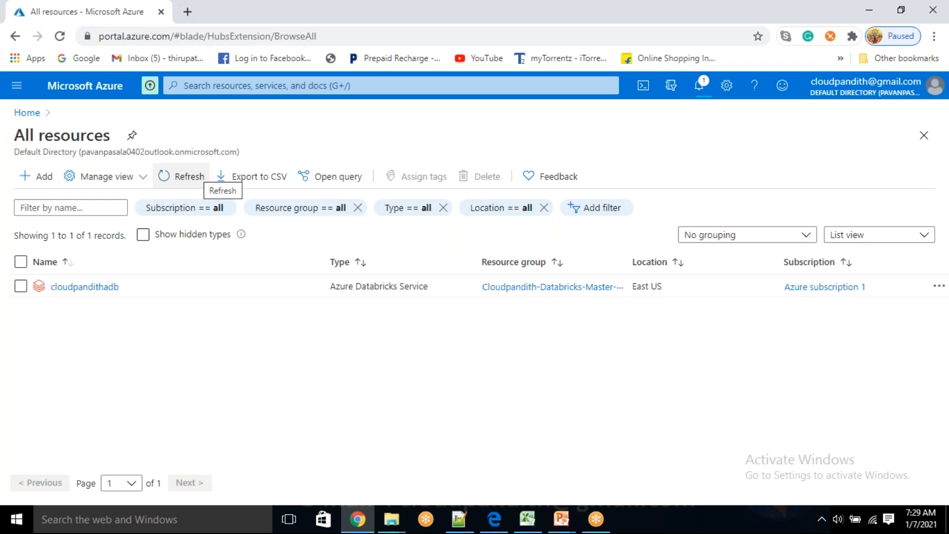
click(197, 176)
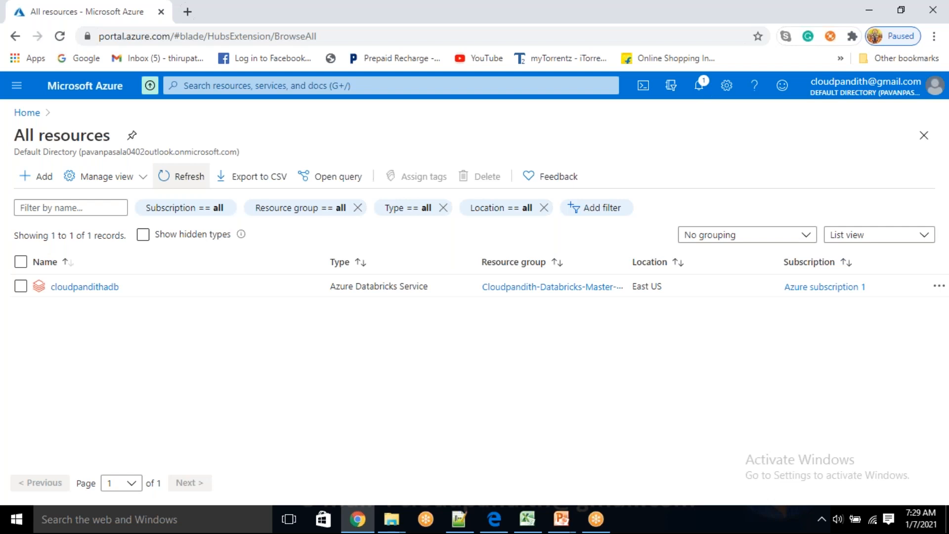
click(197, 177)
click(199, 178)
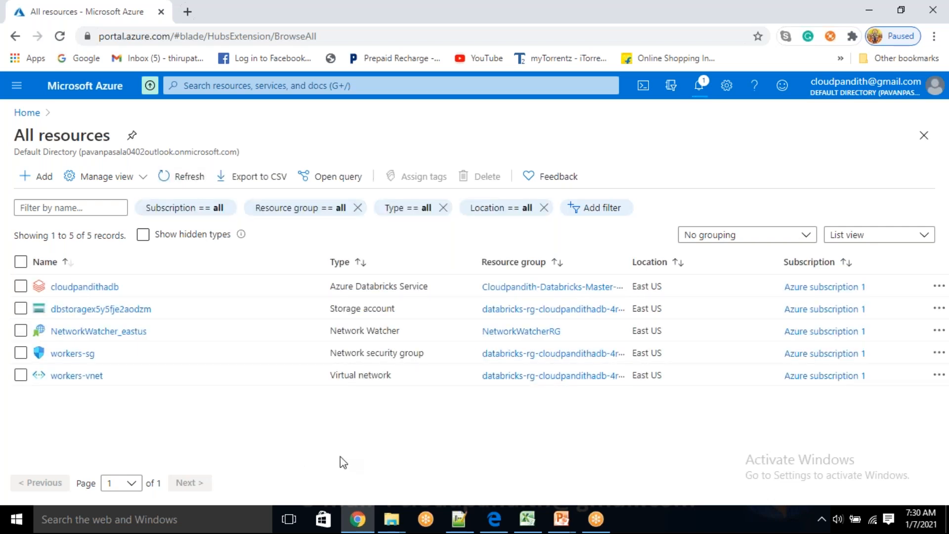
Step: Review the types and resource groups of the deployed resources, widening the Resource group column, and refresh the list
drag(336, 308, 407, 318)
drag(345, 330, 391, 330)
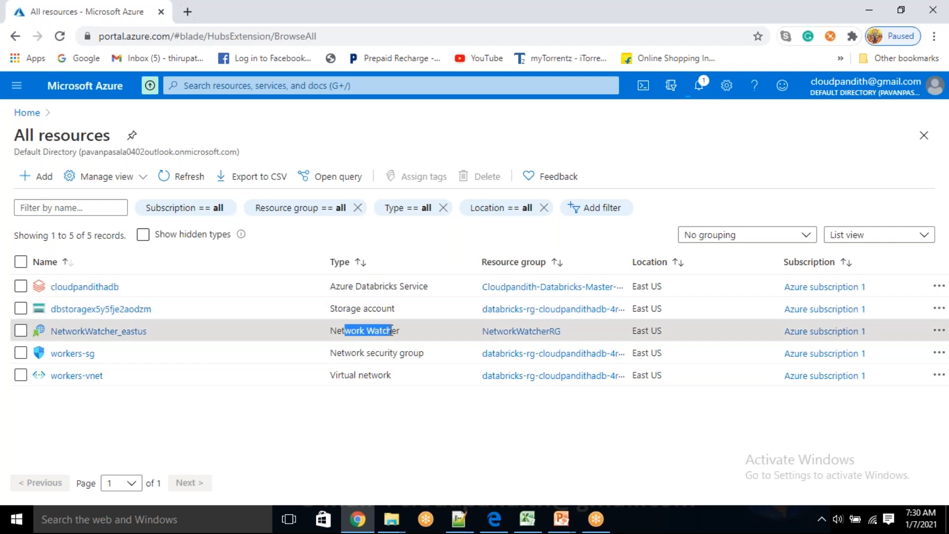
drag(350, 360, 368, 435)
click(364, 429)
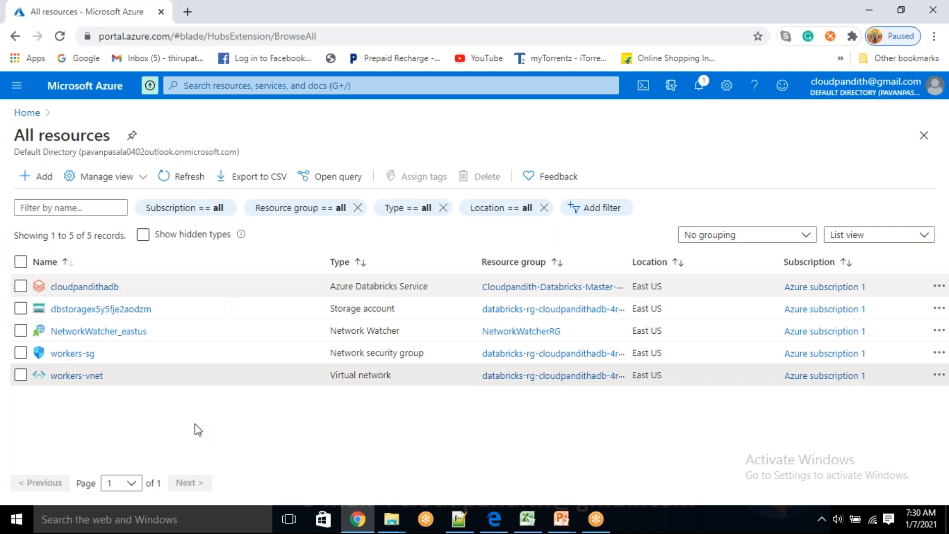
click(163, 178)
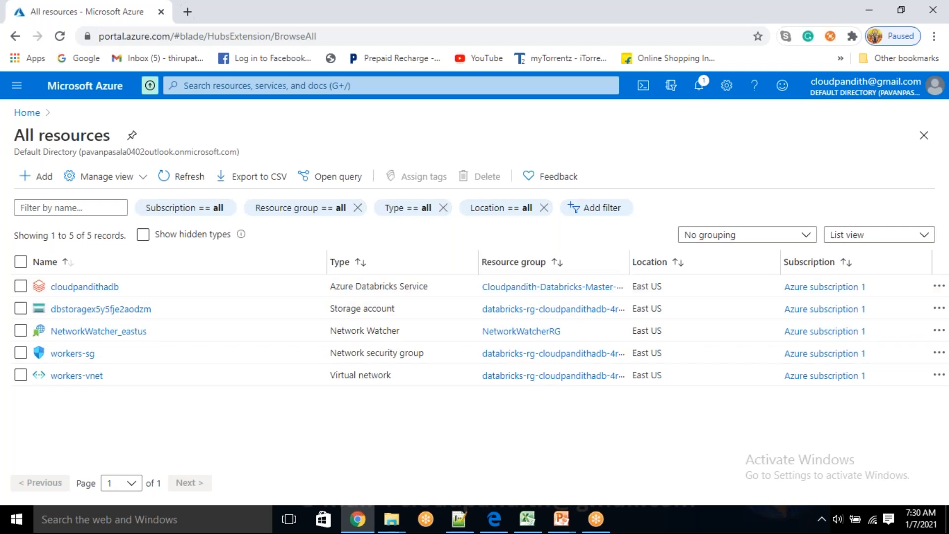
drag(629, 255, 653, 269)
drag(453, 256, 430, 260)
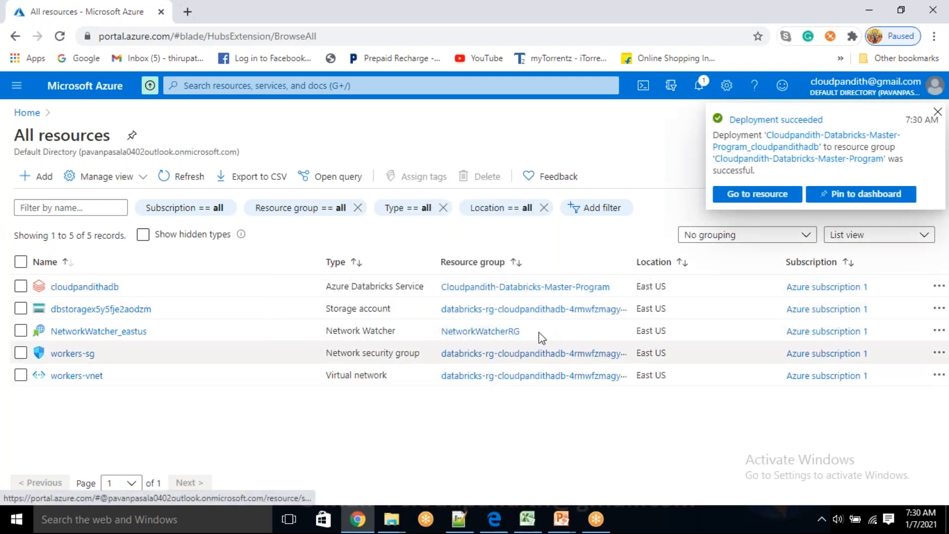
drag(530, 333, 312, 336)
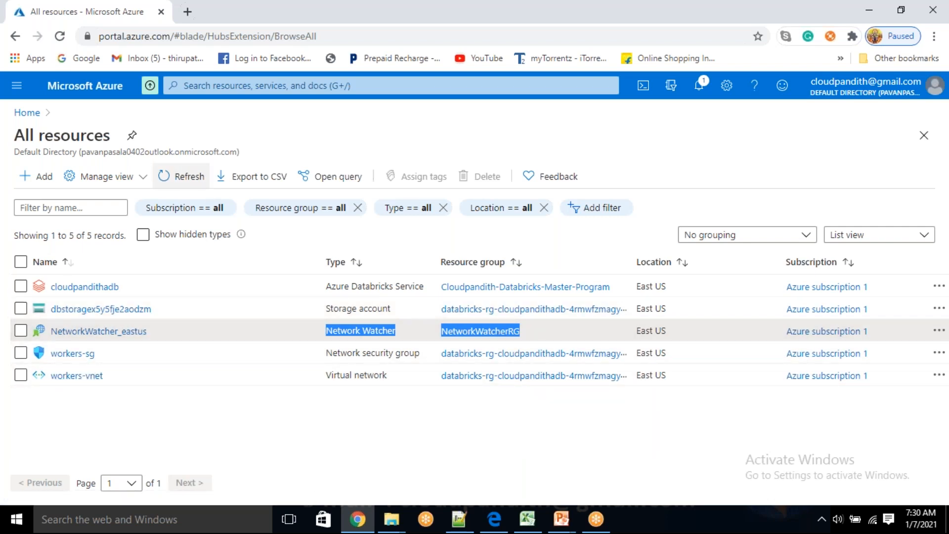
click(181, 180)
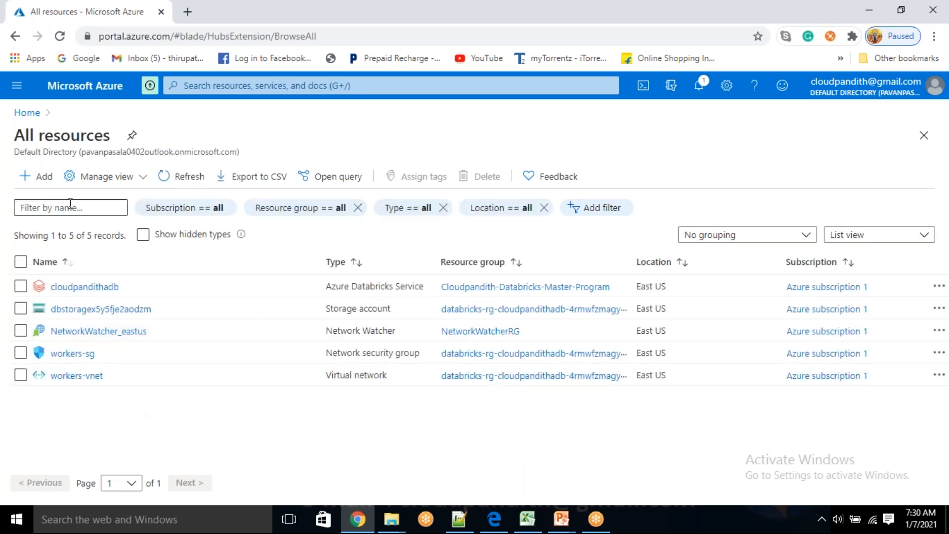
Step: List the resource groups, examine the overview of Cloudpandith-Databricks-Master-Program, and return to the resource group list
click(20, 114)
click(17, 86)
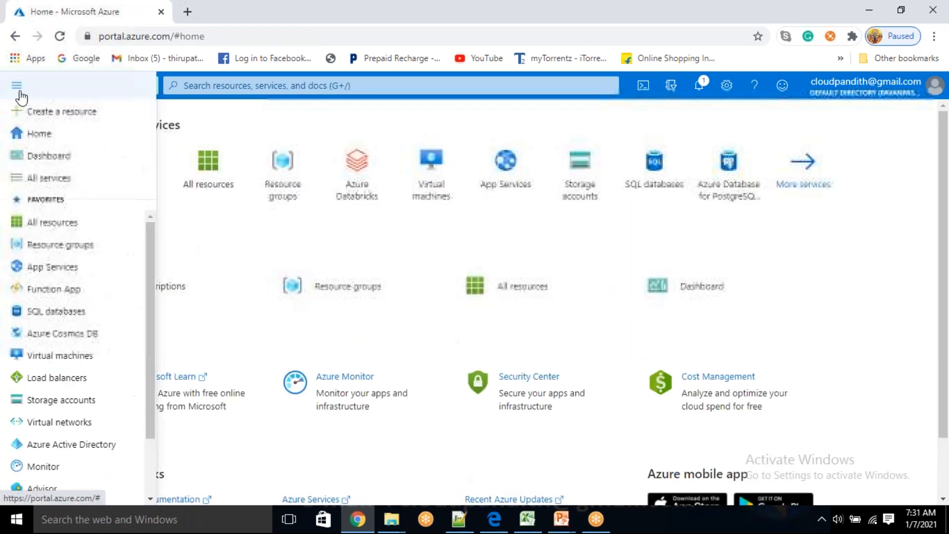
click(60, 245)
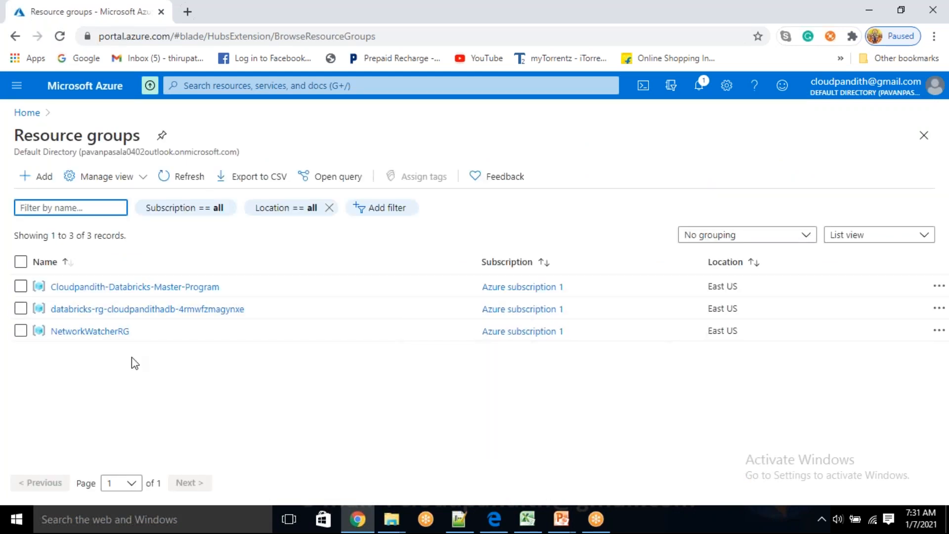
click(134, 287)
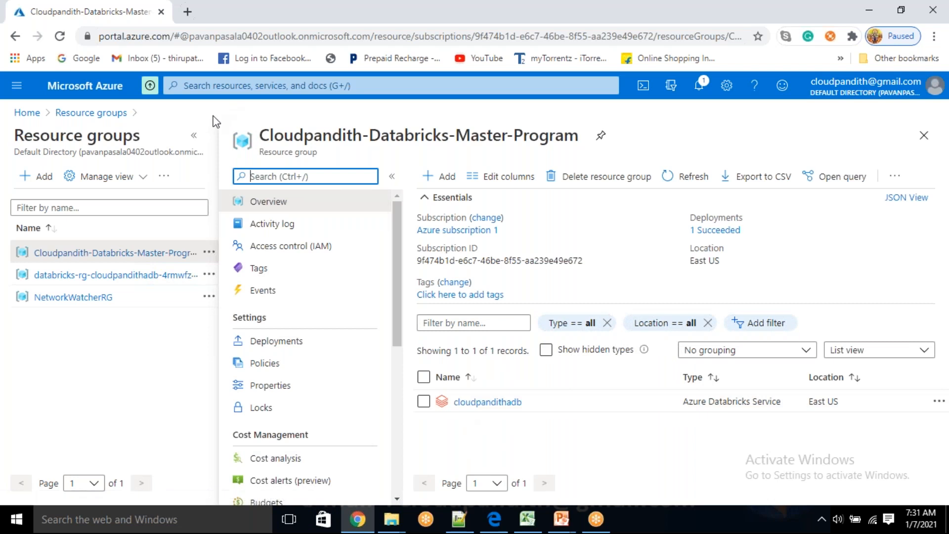
click(194, 136)
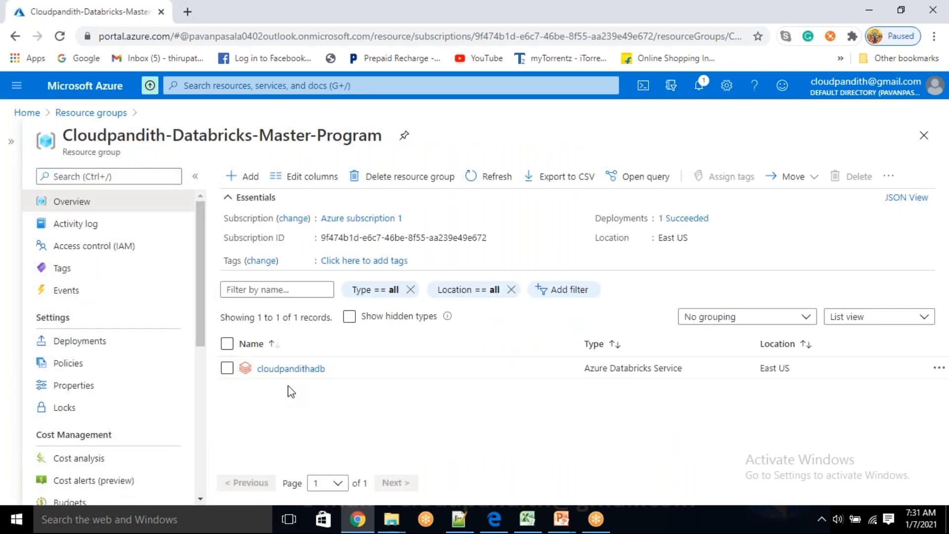
click(116, 113)
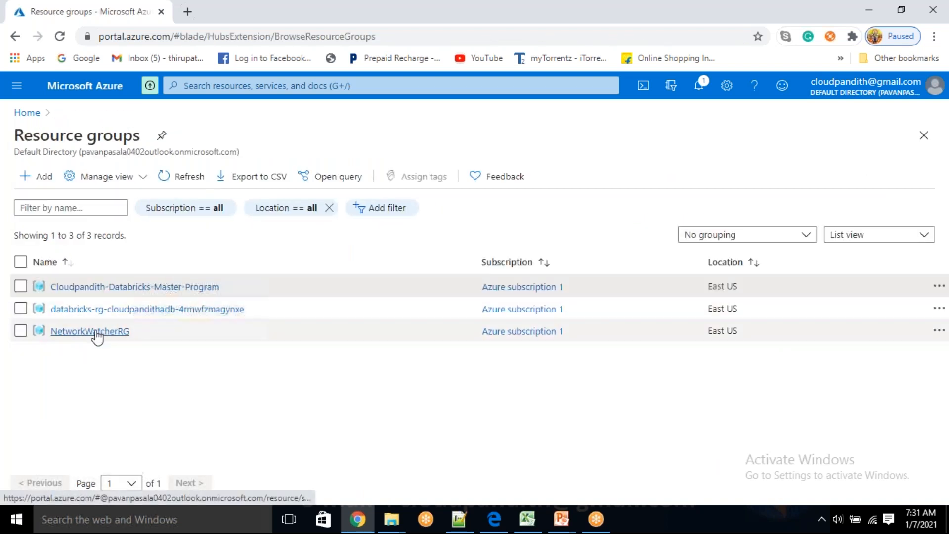
Step: Open the cloudpandithadb service in the Cloudpandith-Databricks-Master-Program resource group and launch its Databricks workspace
click(104, 287)
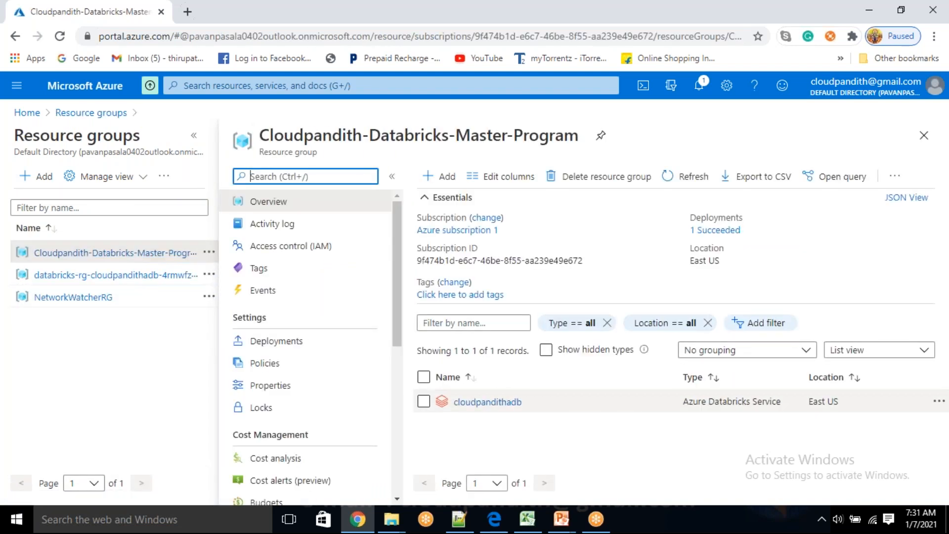
click(492, 401)
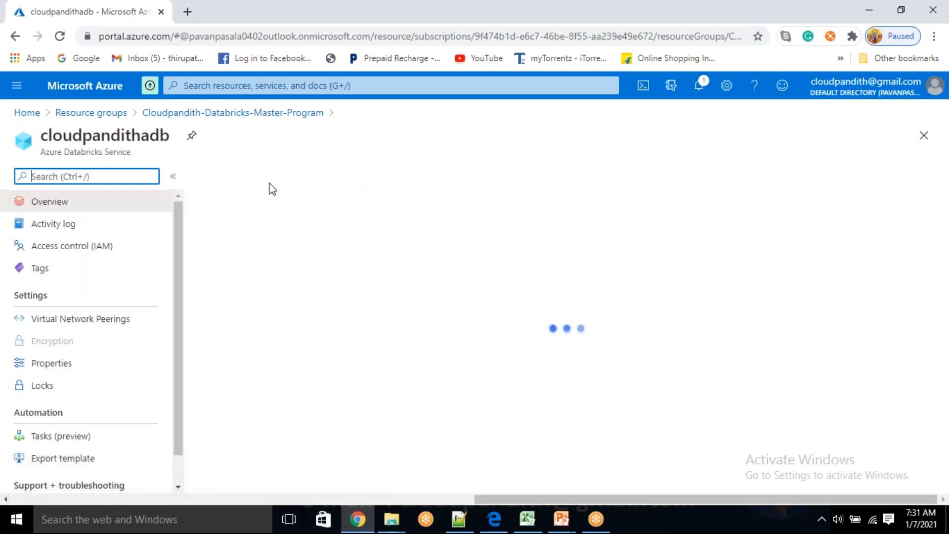
click(556, 463)
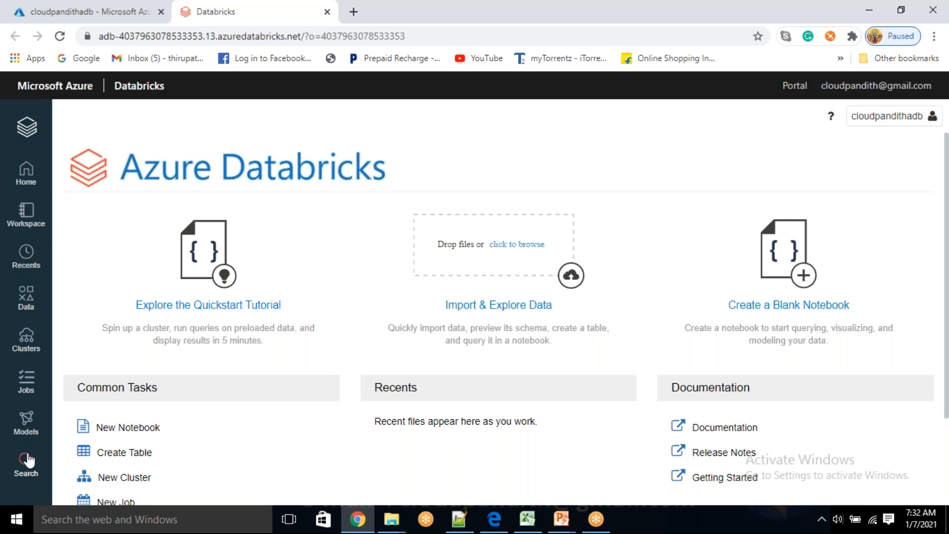
Step: Look over the Azure Databricks landing page and browse the user's home folder and the Workspace folders
scroll(258, 369, down, 3)
scroll(297, 385, up, 2)
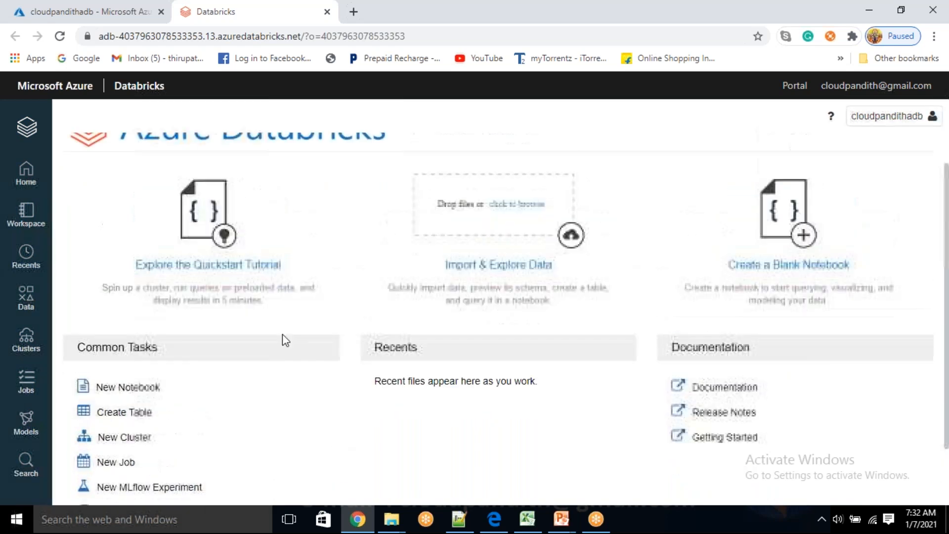
click(28, 130)
click(14, 174)
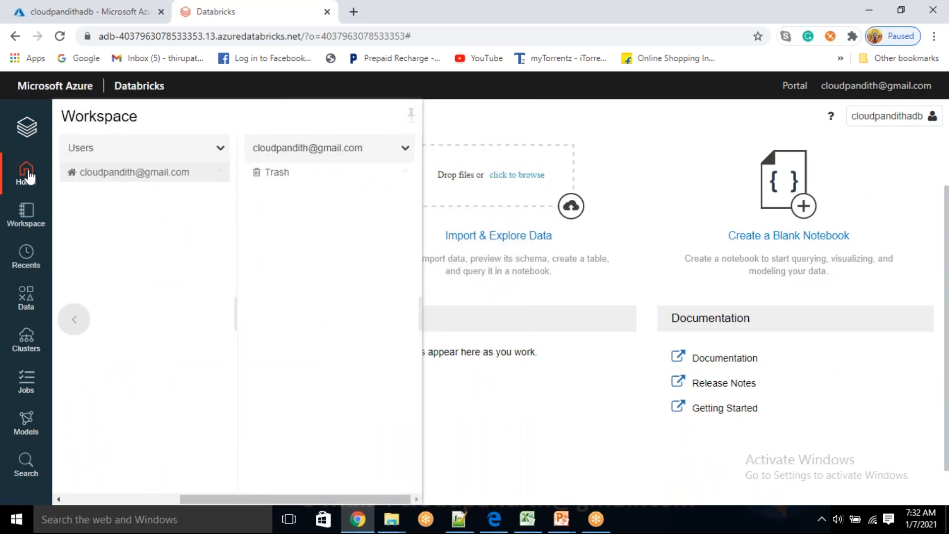
click(28, 212)
click(27, 213)
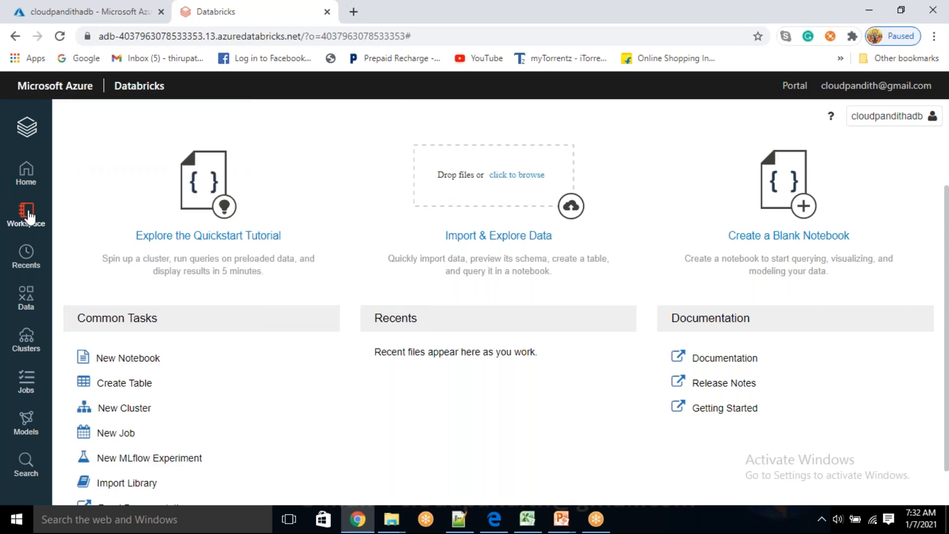
click(28, 213)
click(93, 146)
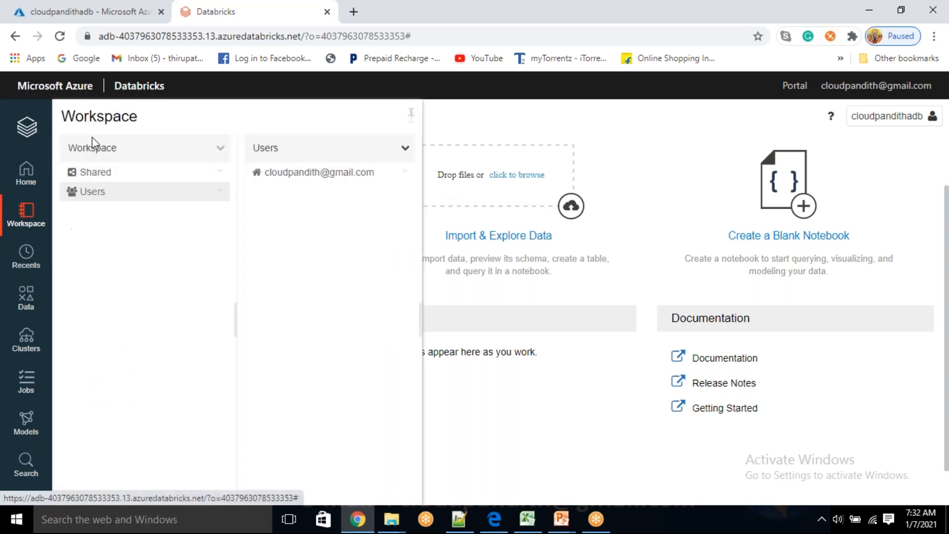
Step: Examine the workspace's recent items, data tables, and clusters, including the pools, job clusters and all-purpose clusters
click(30, 263)
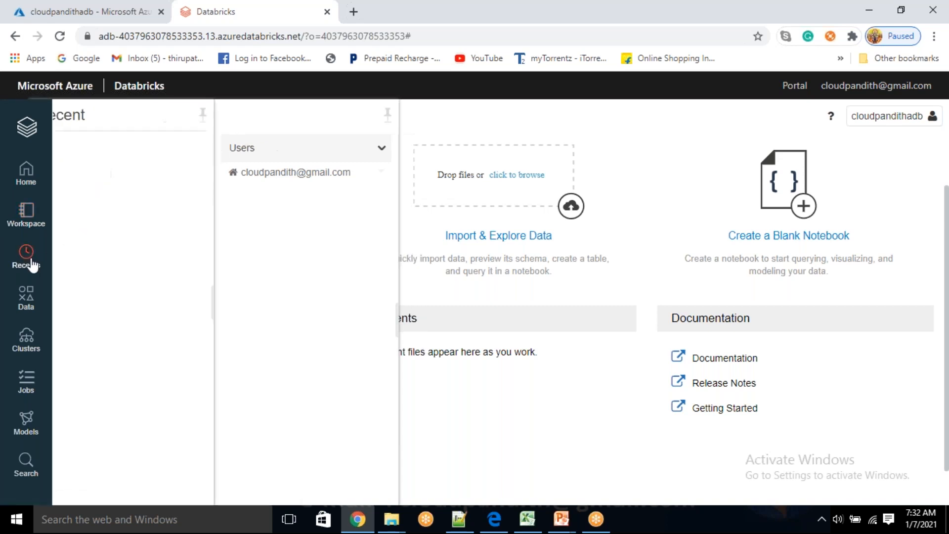
click(35, 301)
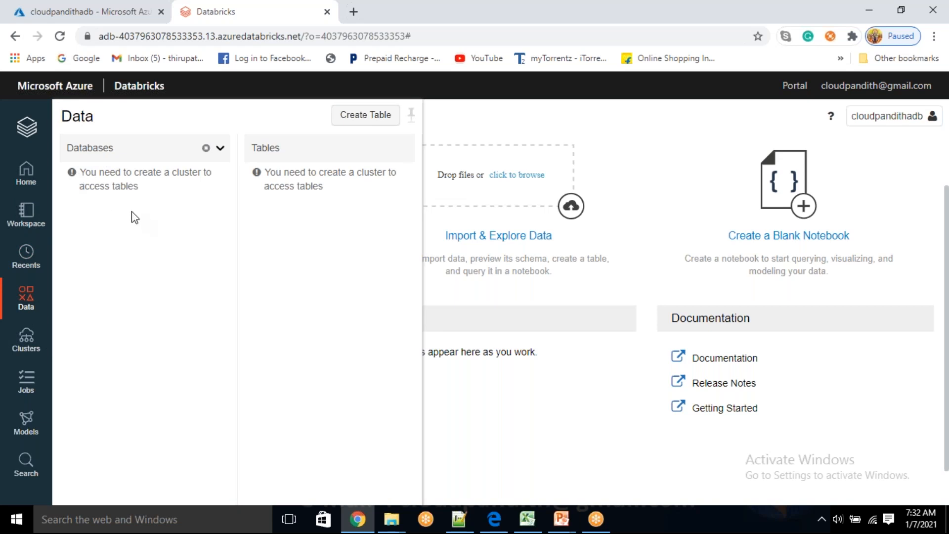
click(31, 338)
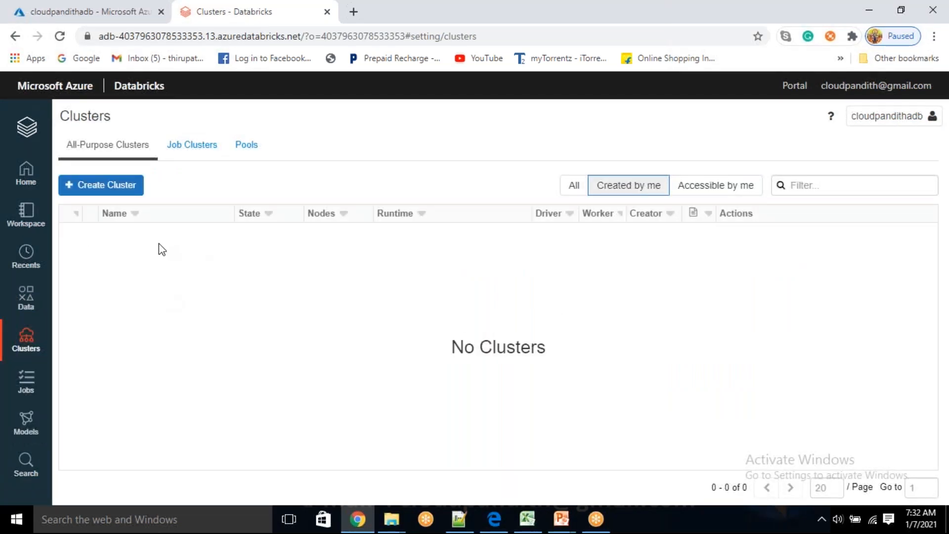
click(252, 149)
click(206, 151)
click(121, 147)
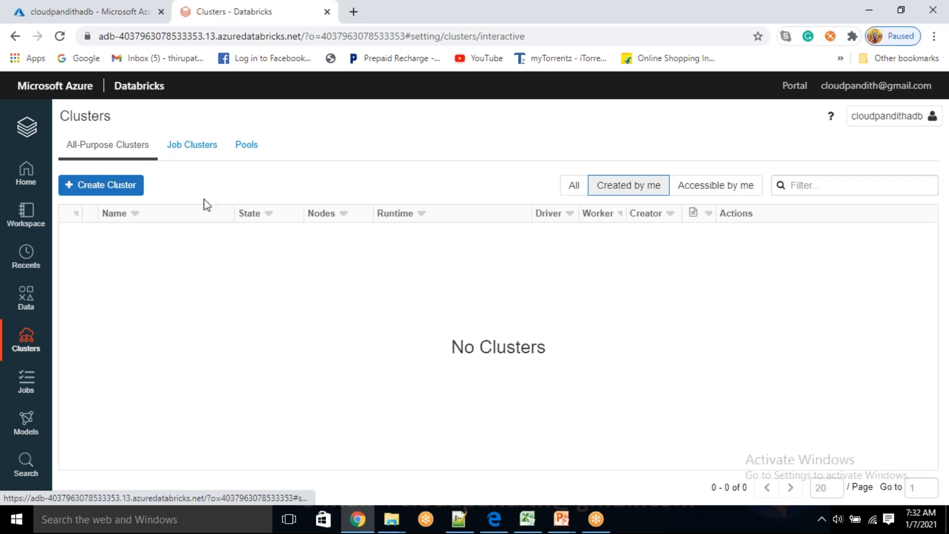
Step: View the workspace's jobs and models, and bring up the workspace search
click(28, 381)
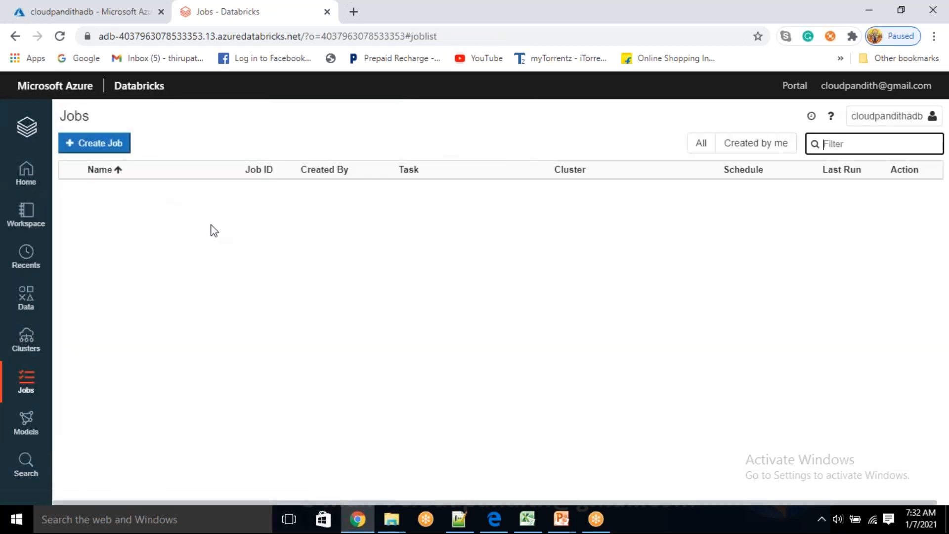
click(10, 424)
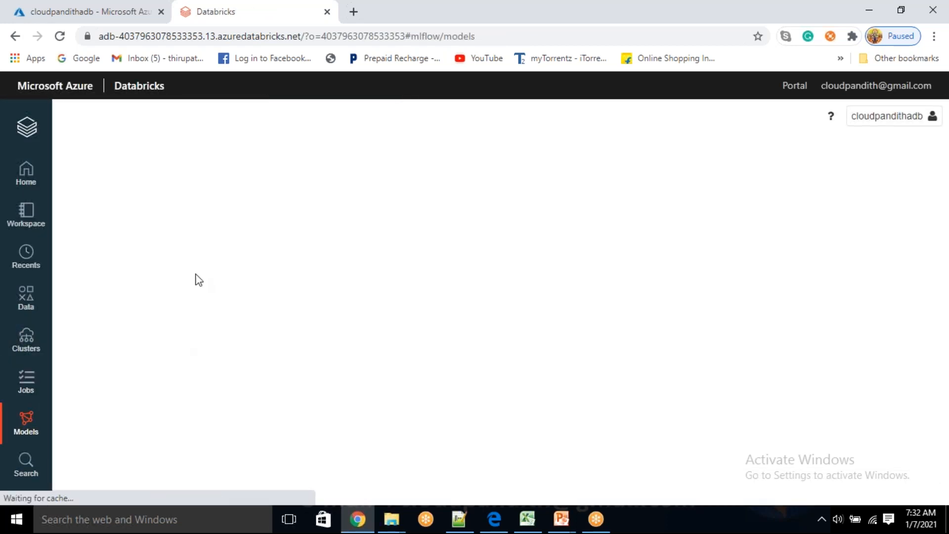
click(27, 464)
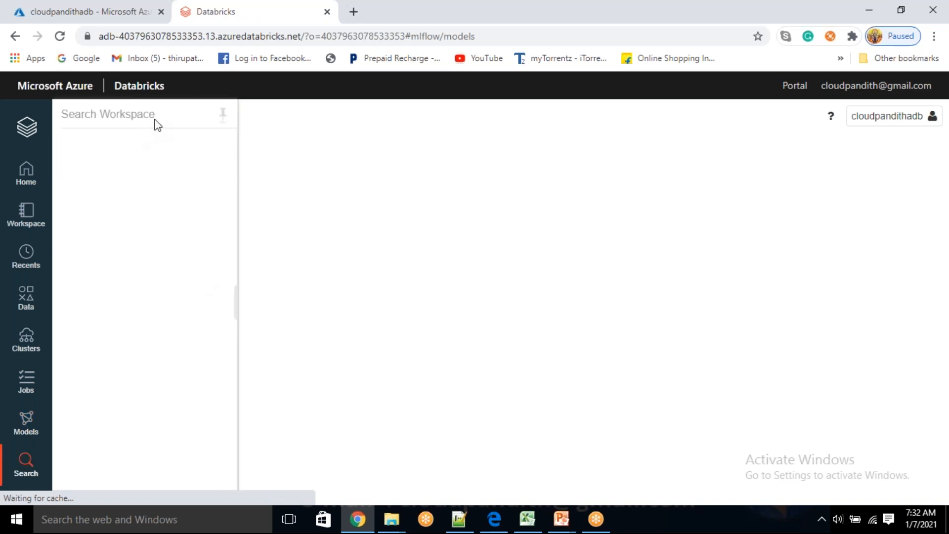